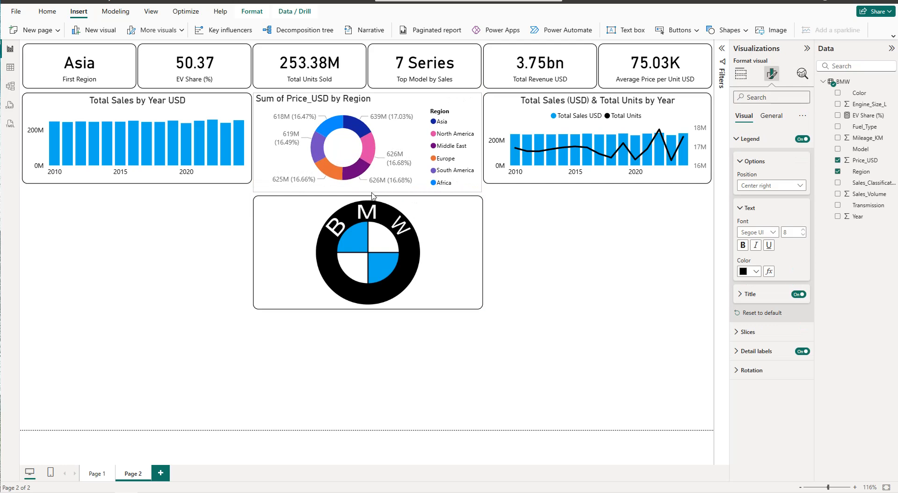
Extend the combined sales-and-units chart and the sales-by-year chart downward to match the donut chart's lower edge
left_click(578, 182)
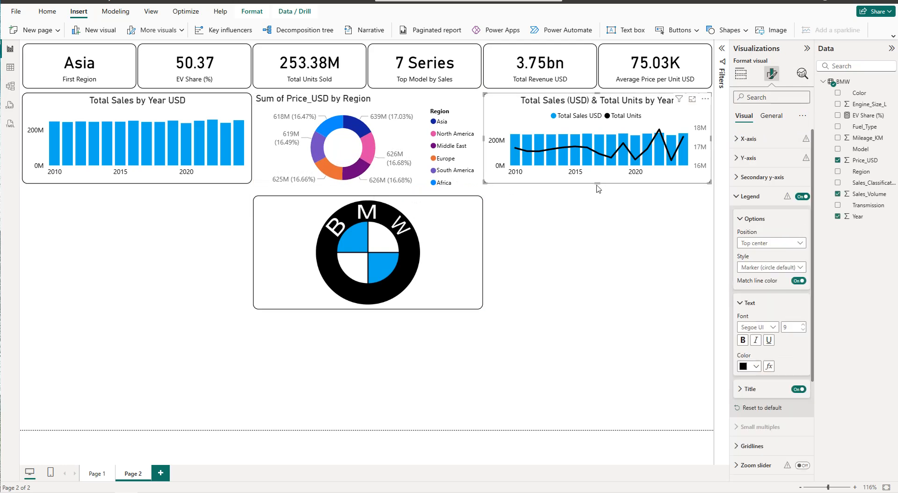
left_click_drag(598, 184, 597, 193)
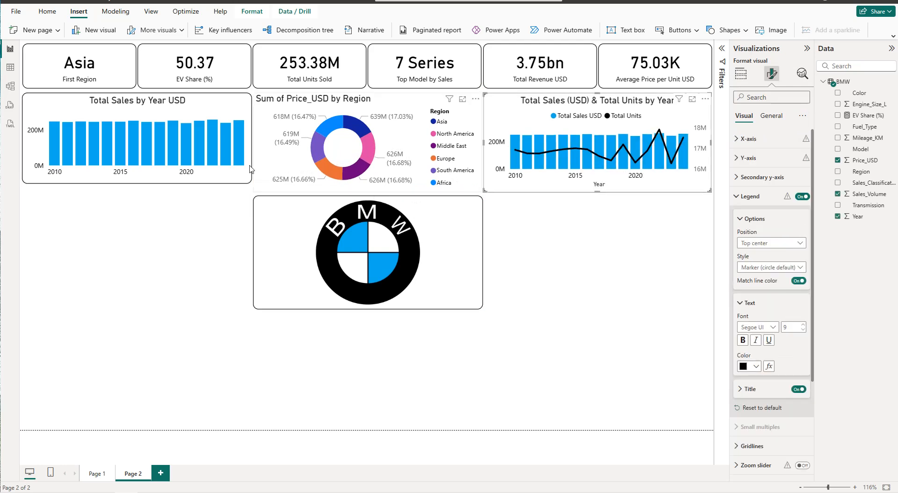
left_click(237, 181)
left_click_drag(137, 183, 137, 192)
Give the region donut chart a visual border with 10 px rounded corners
left_click(270, 161)
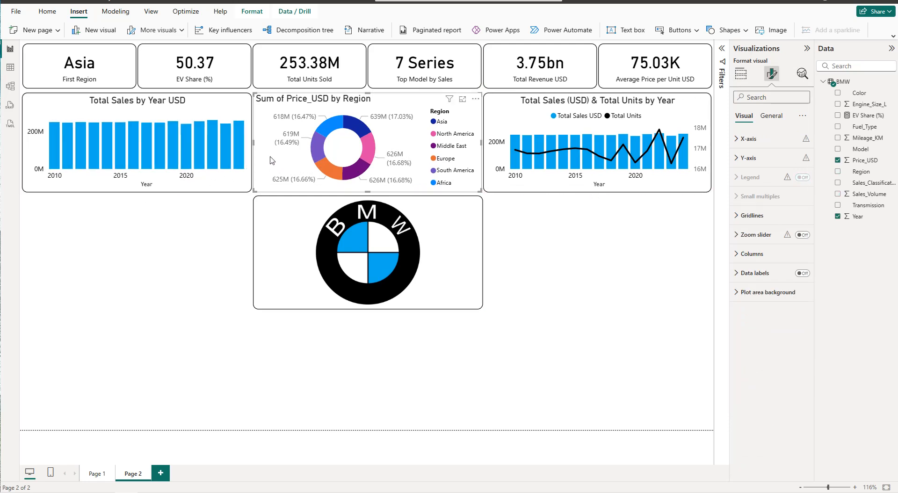
left_click(768, 121)
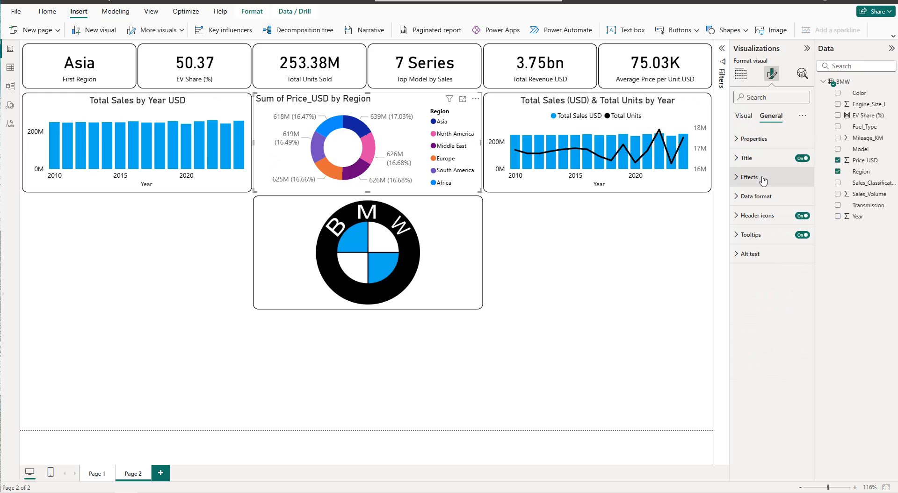
left_click(764, 176)
left_click(799, 282)
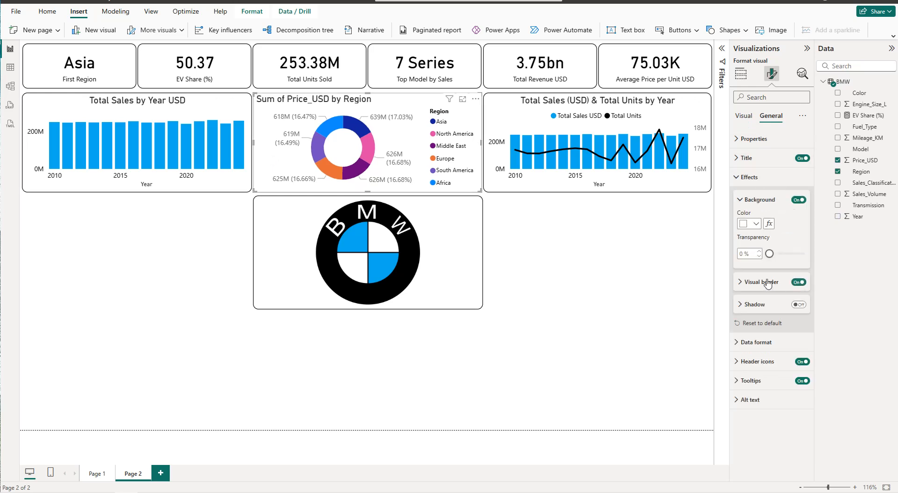
left_click(776, 282)
type("10")
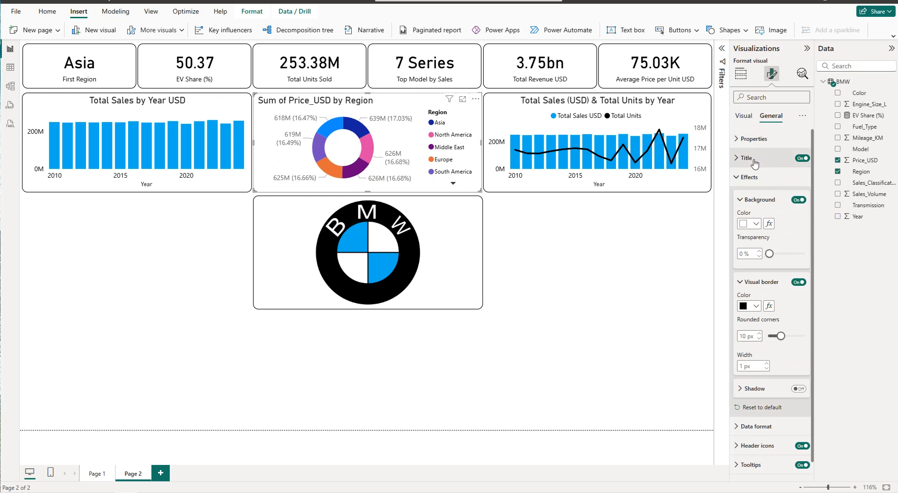
Retitle the donut chart "Total Sales by Region USD" and center the title
left_click(754, 159)
triple_click(764, 204)
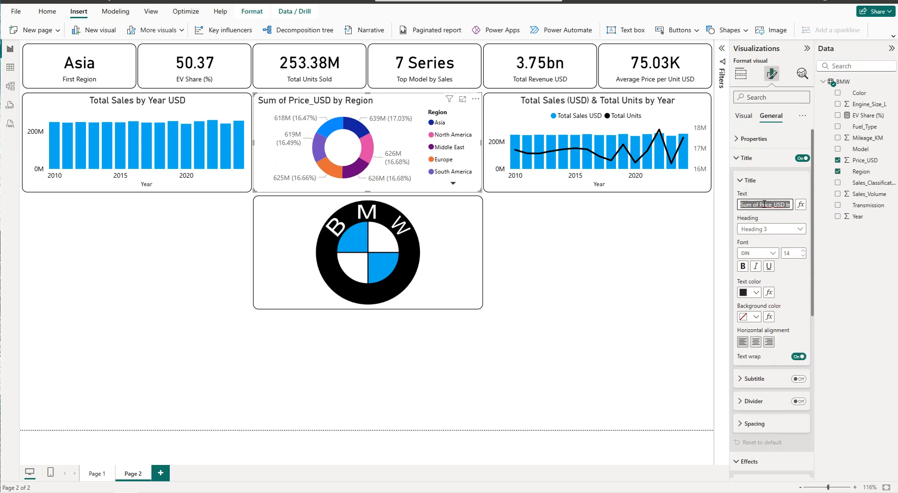
type("Total Sales b")
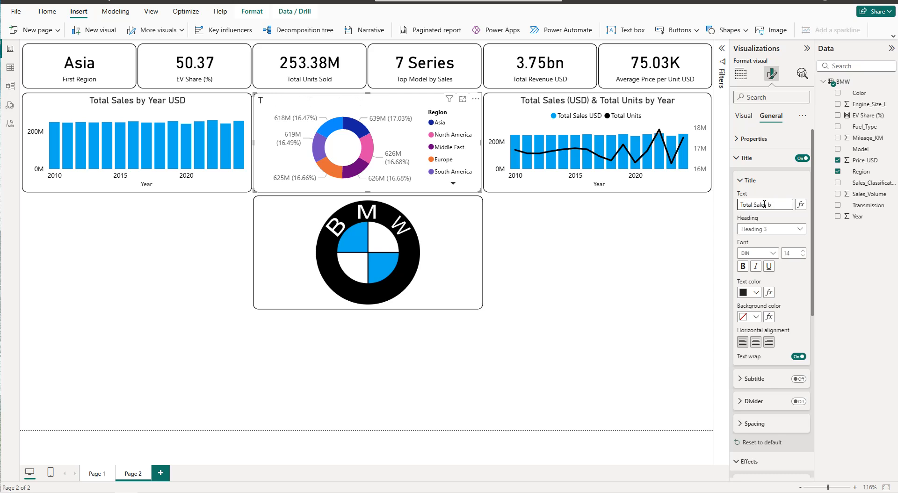
type("y Region USD")
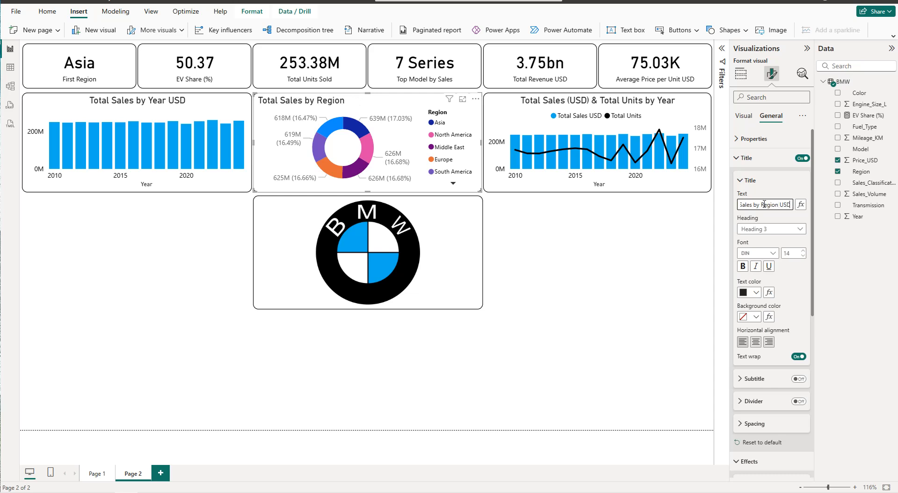
left_click(757, 342)
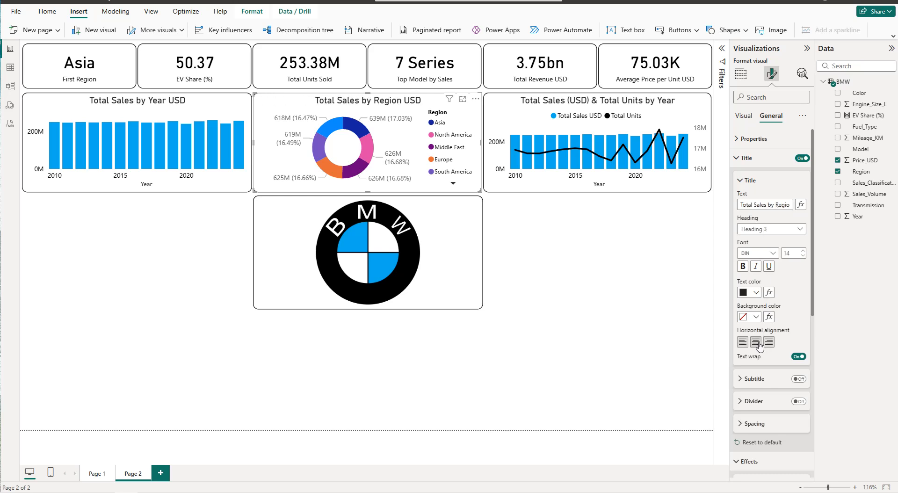
left_click(758, 158)
left_click(759, 176)
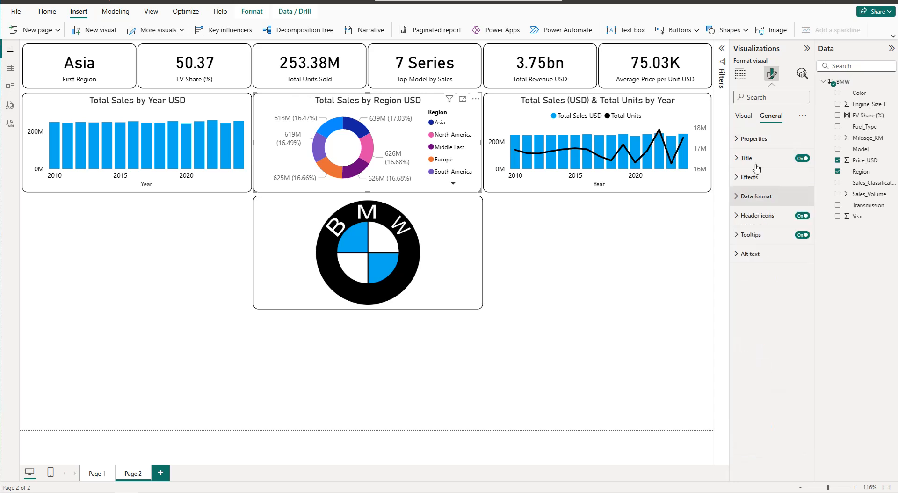
Set the donut chart's detail label values to black
left_click(748, 119)
left_click(751, 139)
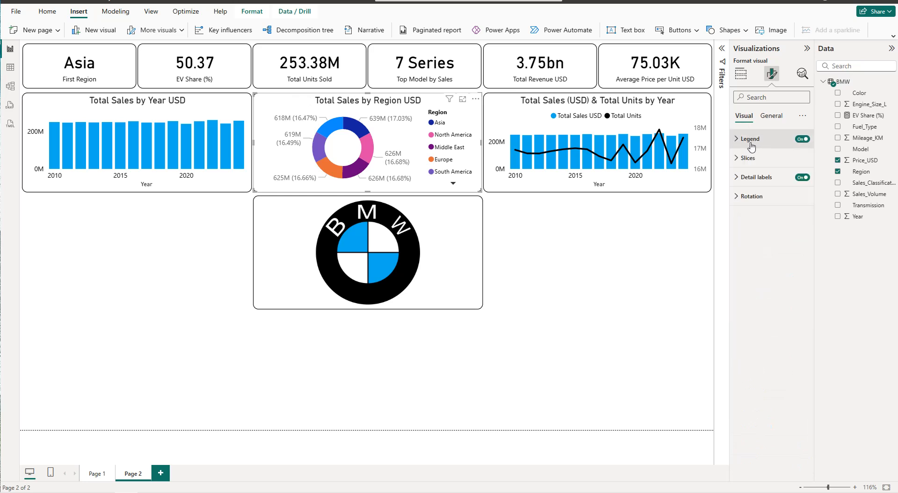
left_click(759, 177)
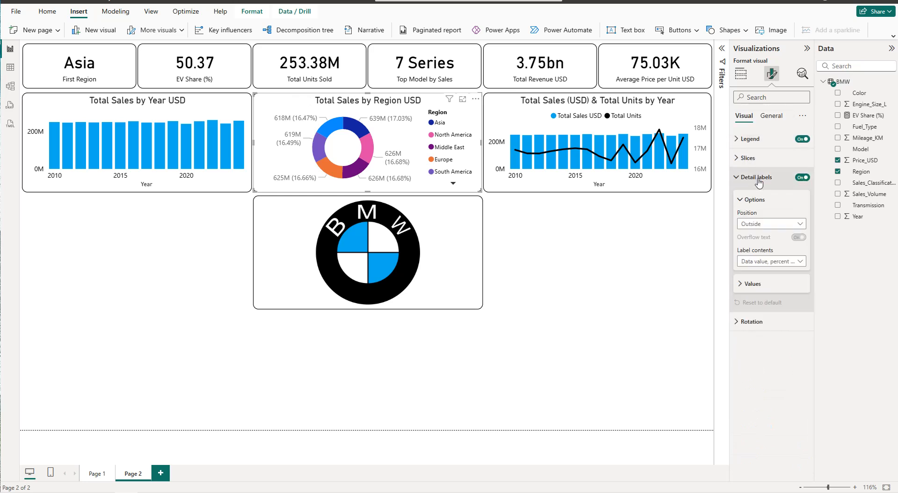
left_click(764, 284)
left_click(756, 348)
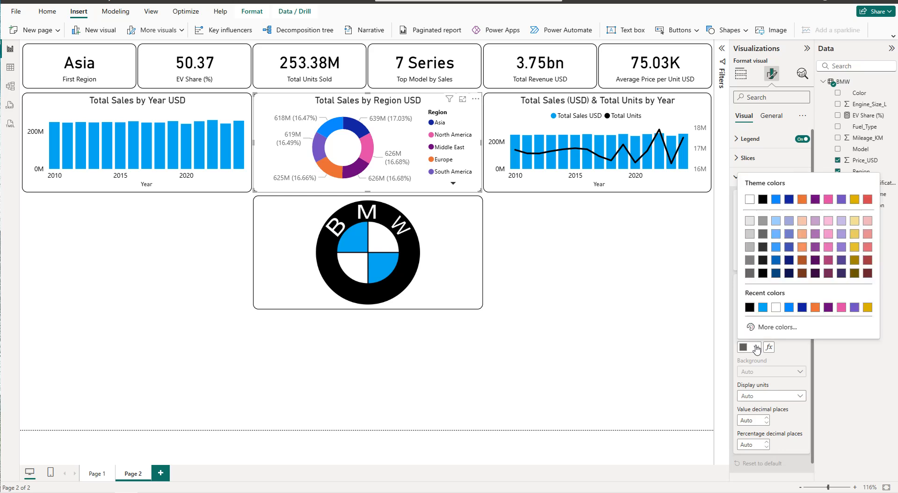
left_click(753, 309)
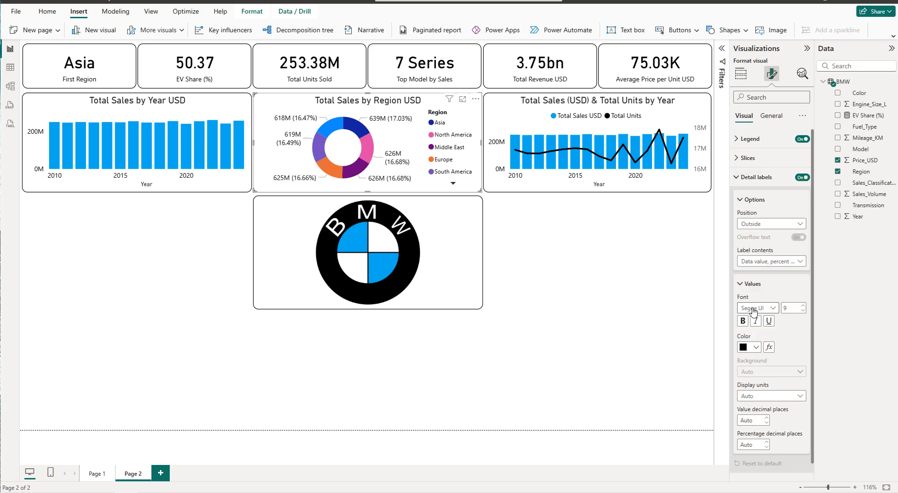
left_click(756, 177)
Recolor the Asia slice with theme color 1, 50% darker, and the North America slice with the next lighter shade of that blue
left_click(754, 158)
left_click(760, 206)
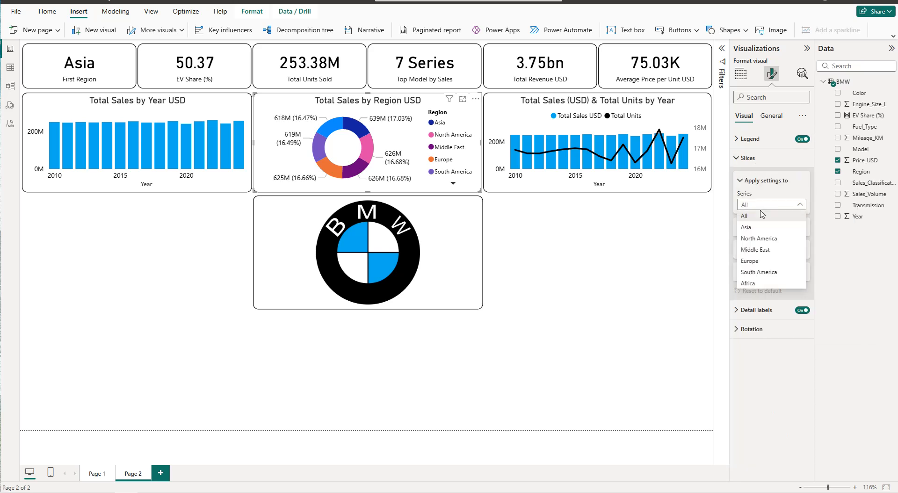
left_click(758, 226)
left_click(759, 234)
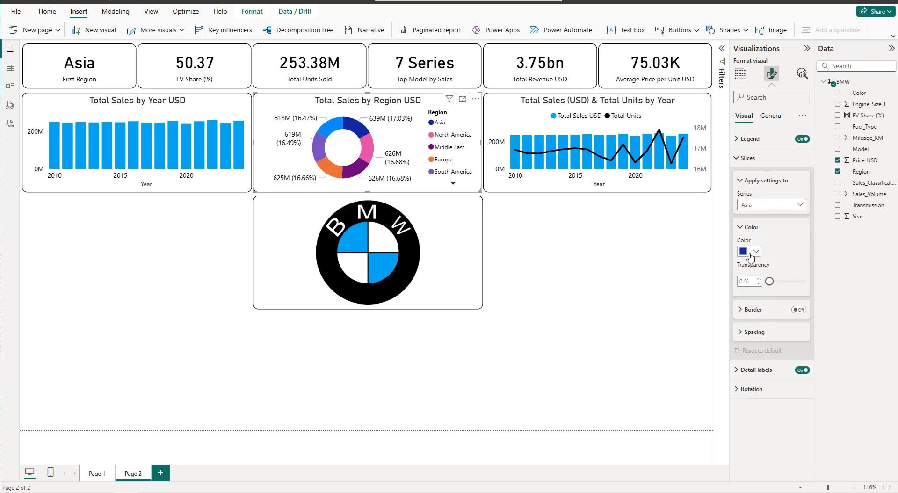
left_click(753, 252)
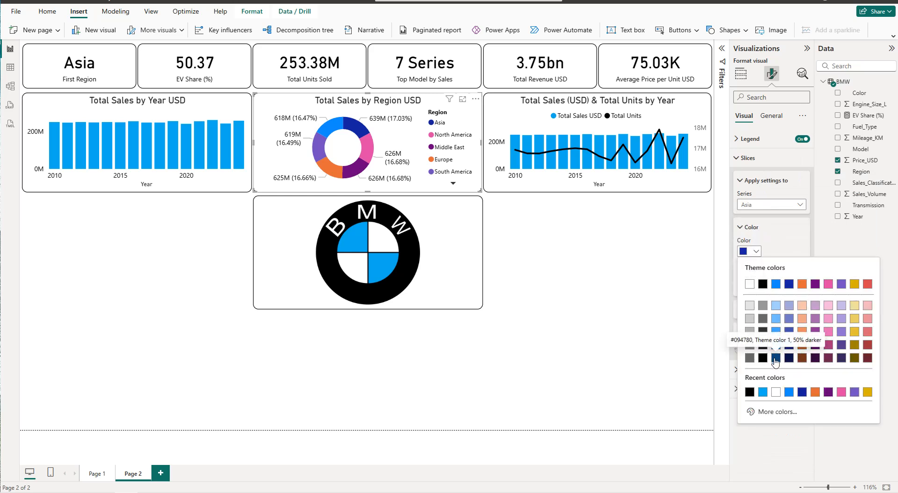
left_click(776, 347)
left_click(767, 204)
left_click(758, 238)
left_click(757, 255)
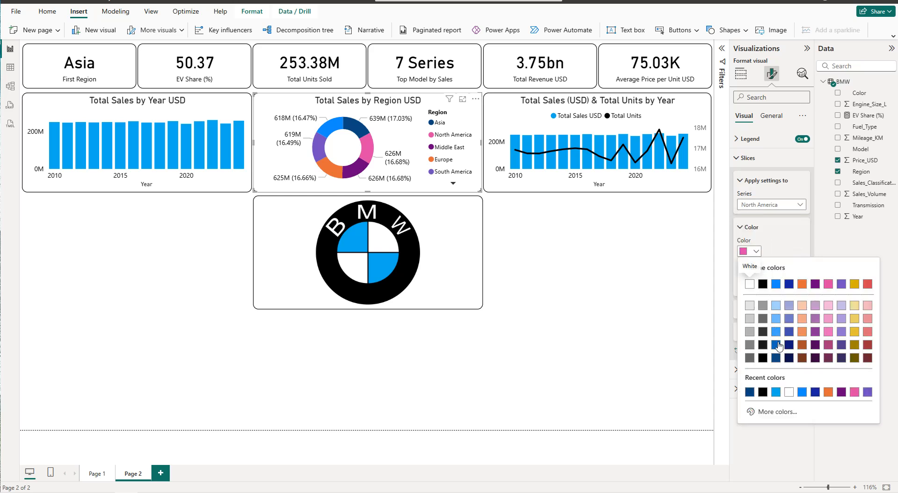
left_click(775, 341)
Recolor the Middle East slice medium blue and the Europe slice one shade lighter in the same theme blue
left_click(768, 205)
left_click(758, 249)
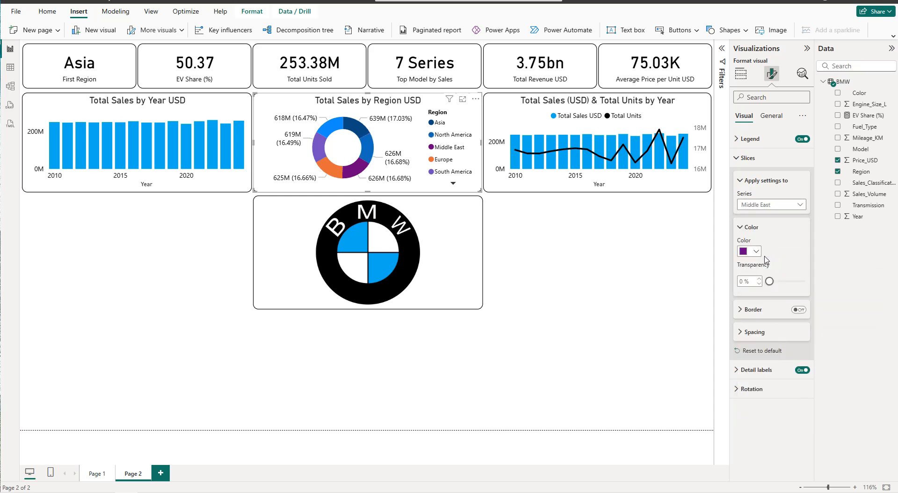
left_click(752, 252)
left_click(776, 331)
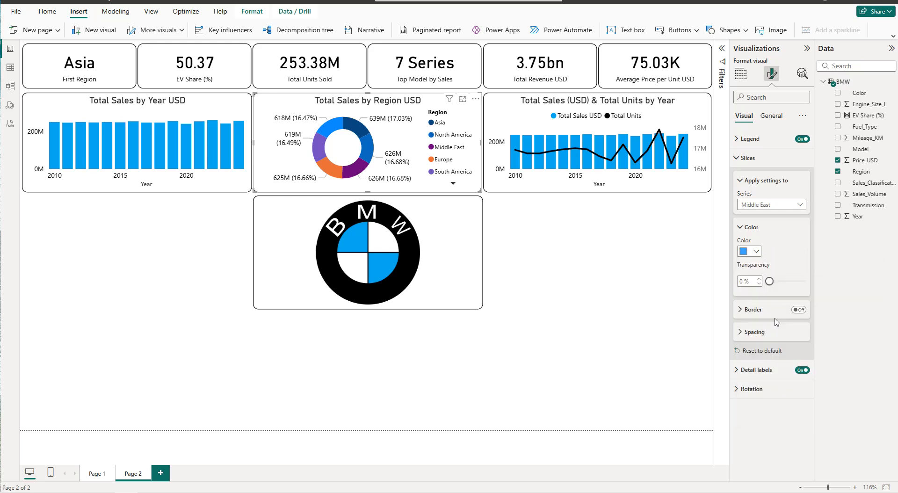
left_click(770, 205)
left_click(765, 262)
left_click(752, 252)
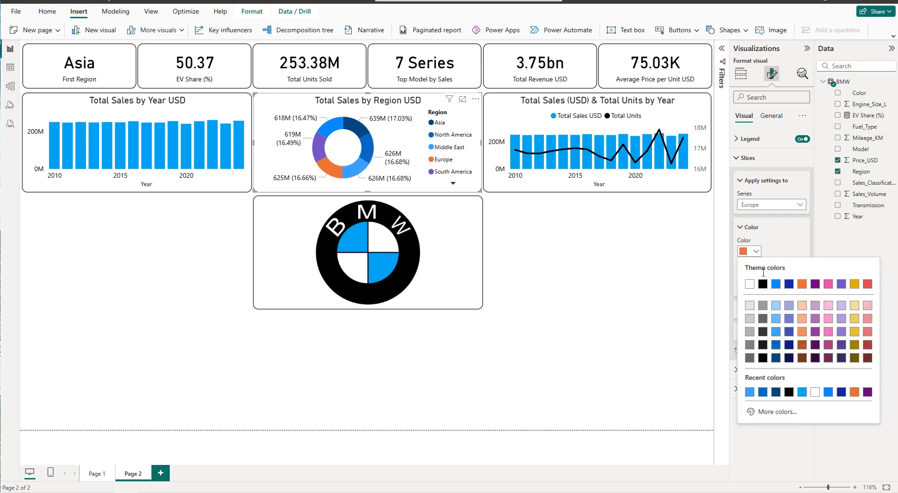
left_click(777, 320)
Recolor the South America slice with the lightest theme blue and the Africa slice light gray
left_click(769, 205)
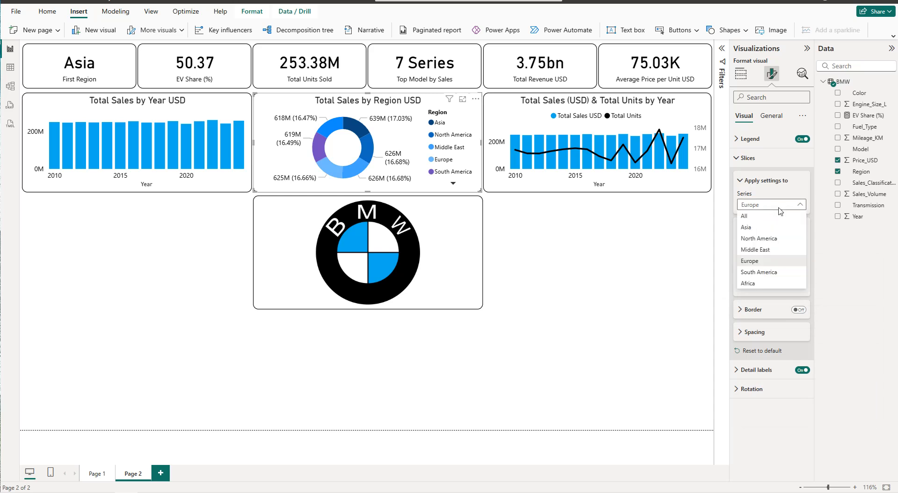
left_click(767, 273)
left_click(753, 252)
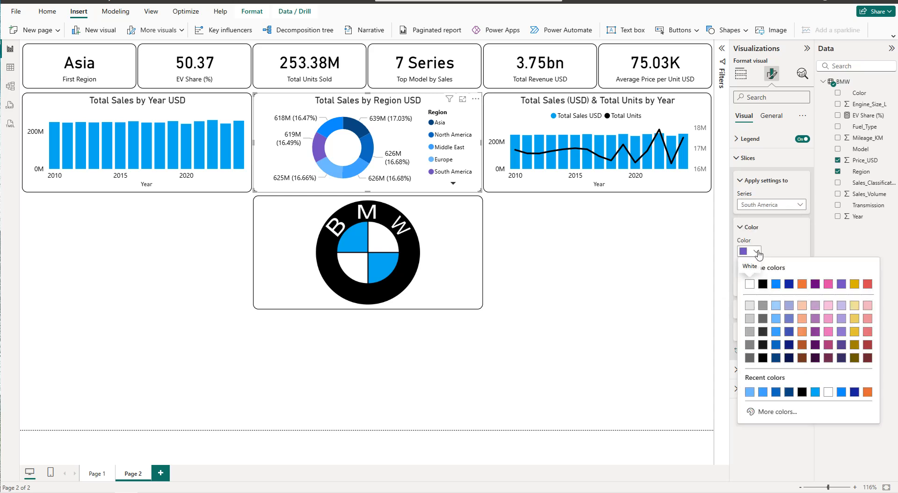
left_click(778, 308)
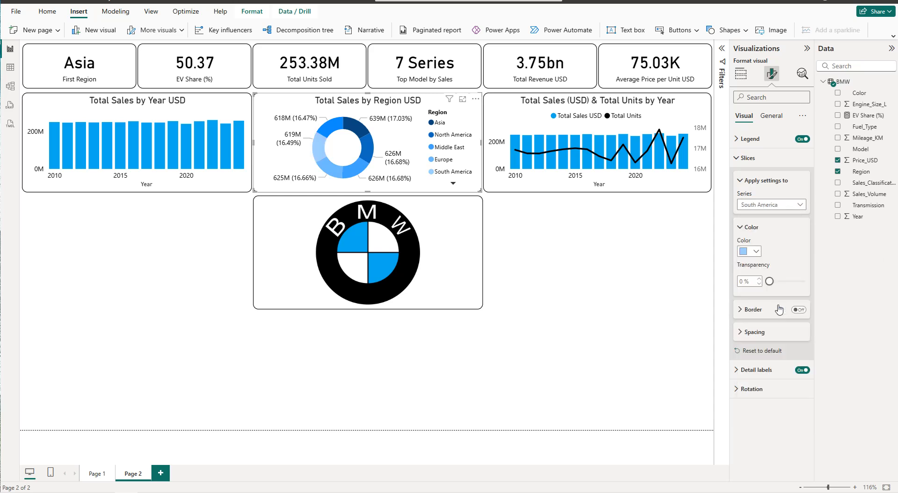
left_click(770, 209)
left_click(748, 283)
left_click(756, 251)
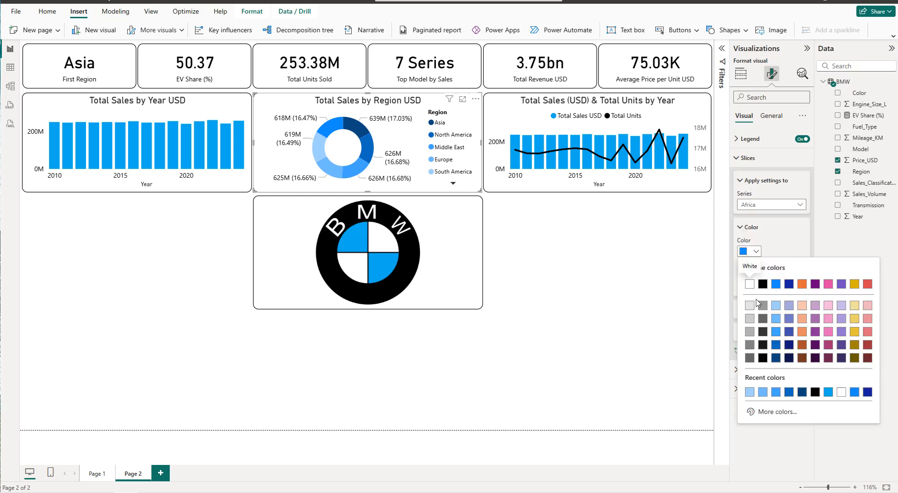
left_click(752, 305)
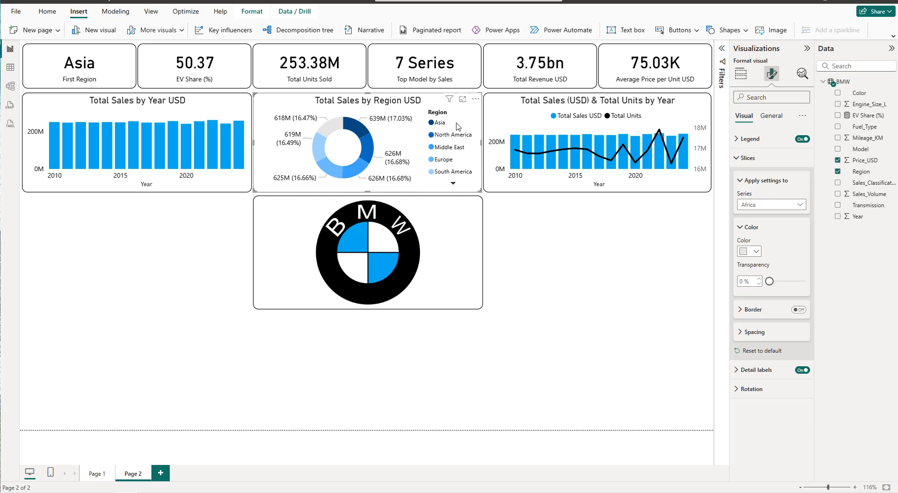
left_click(744, 158)
Turn off the legend title on the donut chart and deselect the chart
left_click(778, 115)
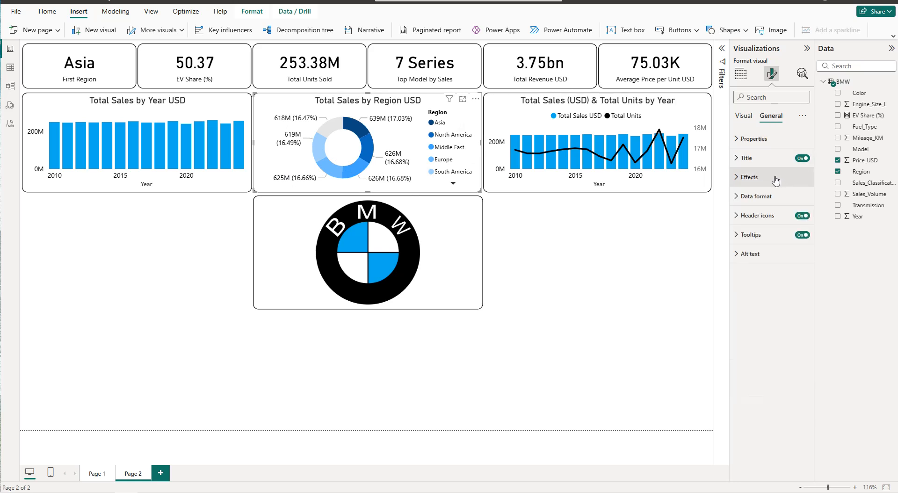
left_click(744, 116)
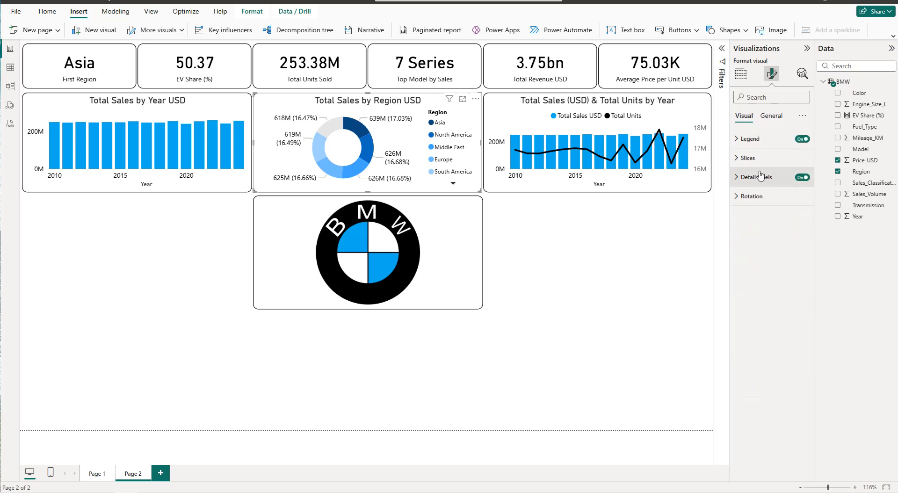
left_click(757, 138)
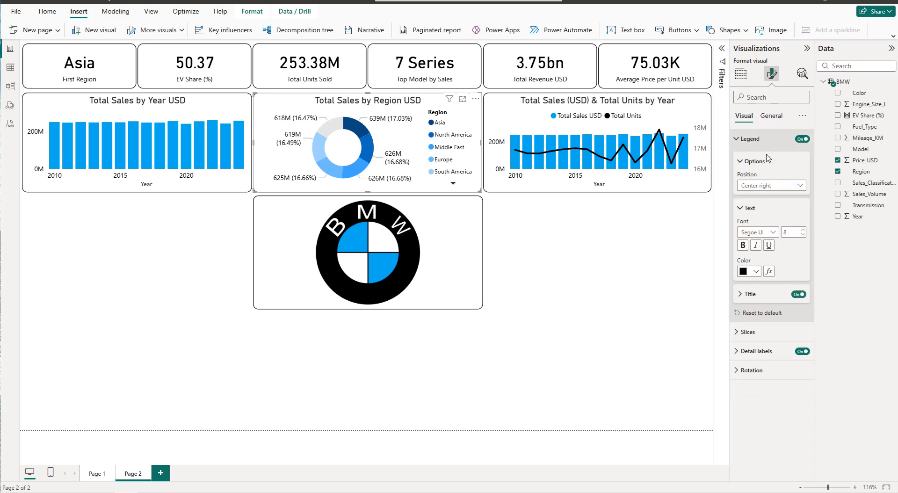
left_click(799, 295)
left_click(540, 215)
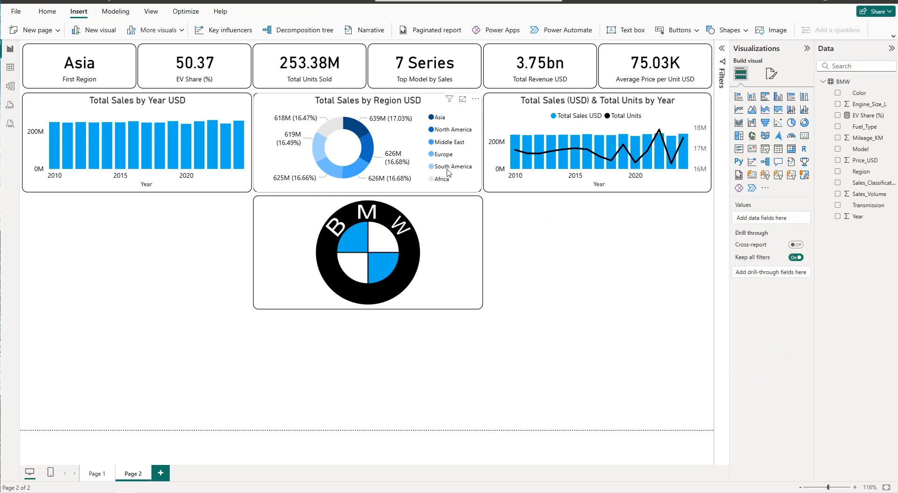
Duplicate the donut chart, place the copy beneath the BMW logo, and stretch its upper edge toward the logo
left_click(422, 170)
key("ctrl+c")
key("ctrl+v")
left_click_drag(421, 170, 414, 386)
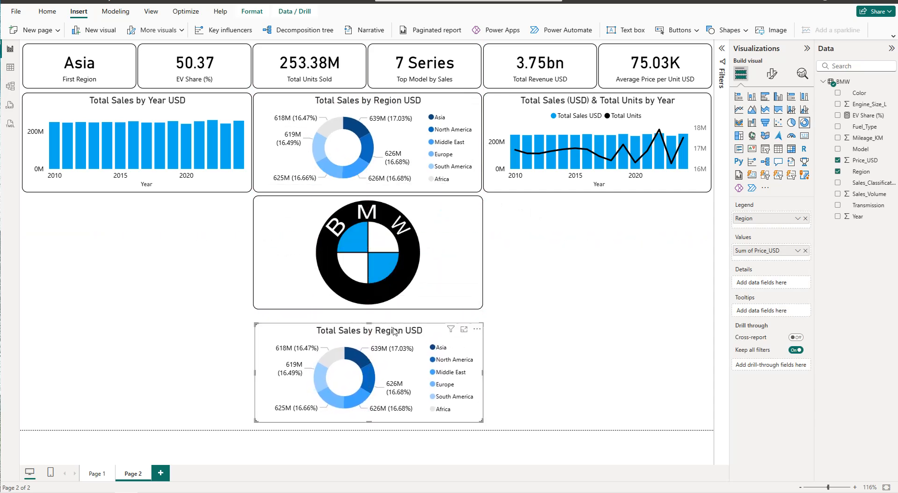
left_click_drag(368, 323, 369, 317)
Extend the BMW logo image downward to meet the copied donut chart, and select that copy
left_click(394, 306)
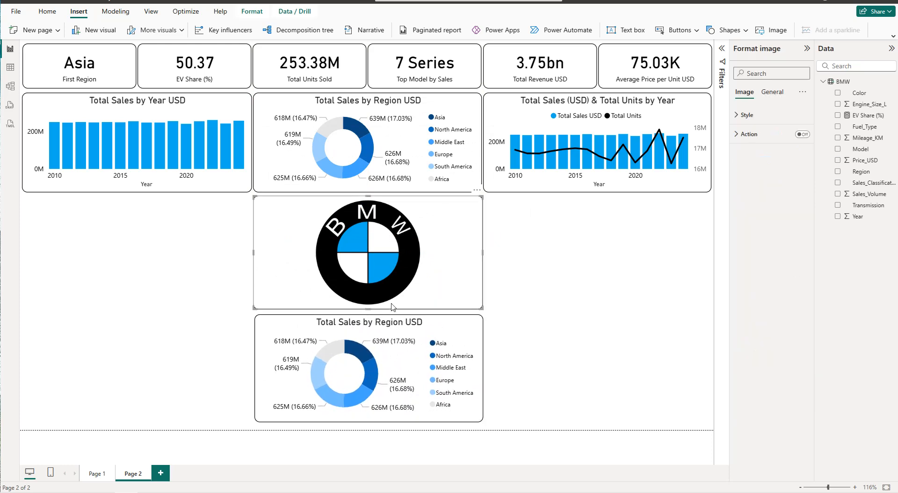
left_click_drag(370, 312, 369, 316)
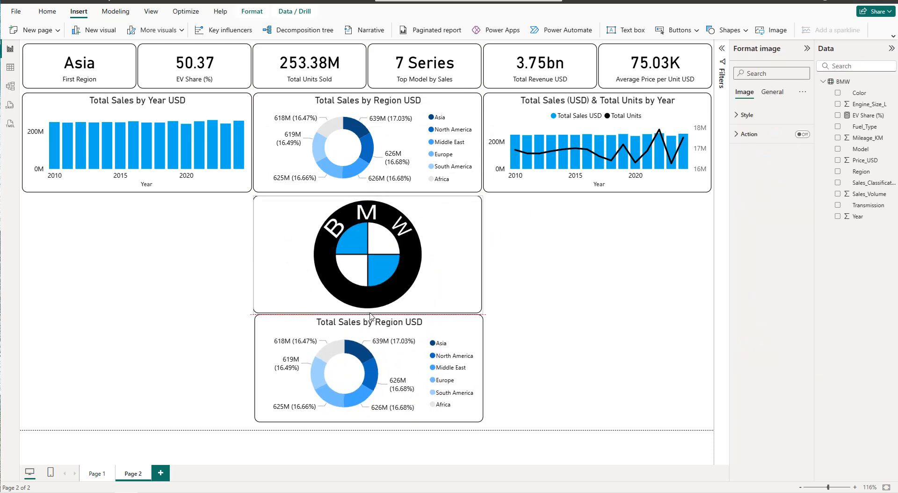
left_click(387, 332)
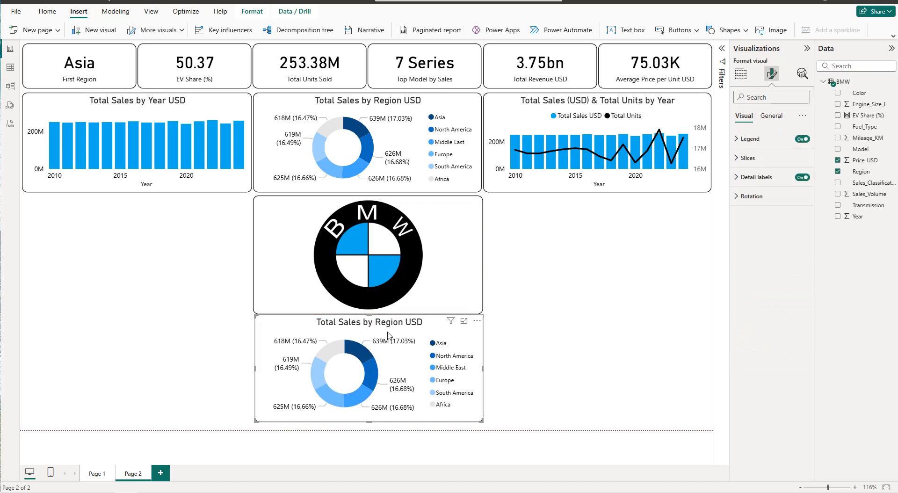
Shift the copied donut chart slightly down below the BMW logo and replace its Region legend field with Fuel_Type
left_click_drag(386, 333, 387, 338)
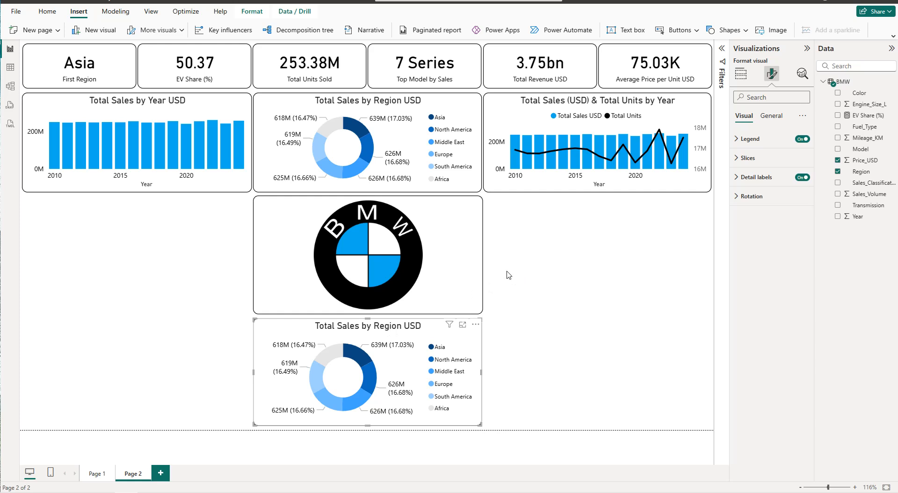
left_click(741, 74)
left_click(805, 218)
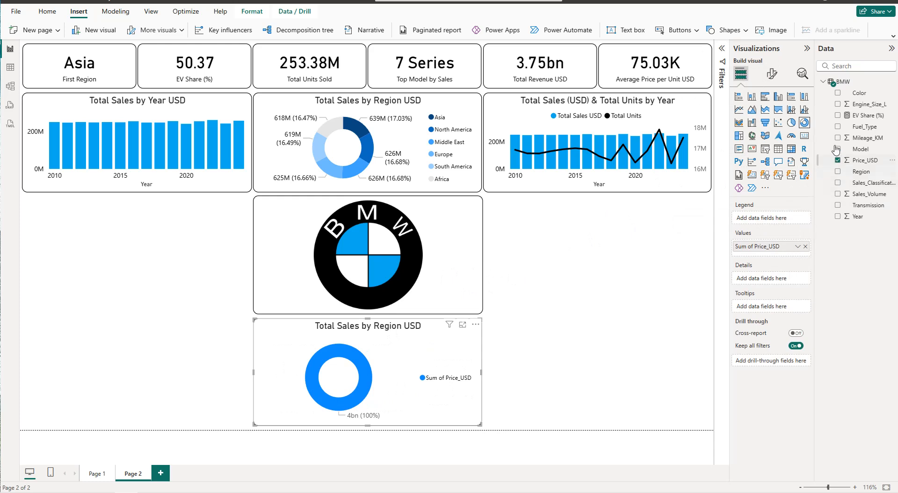
left_click(838, 127)
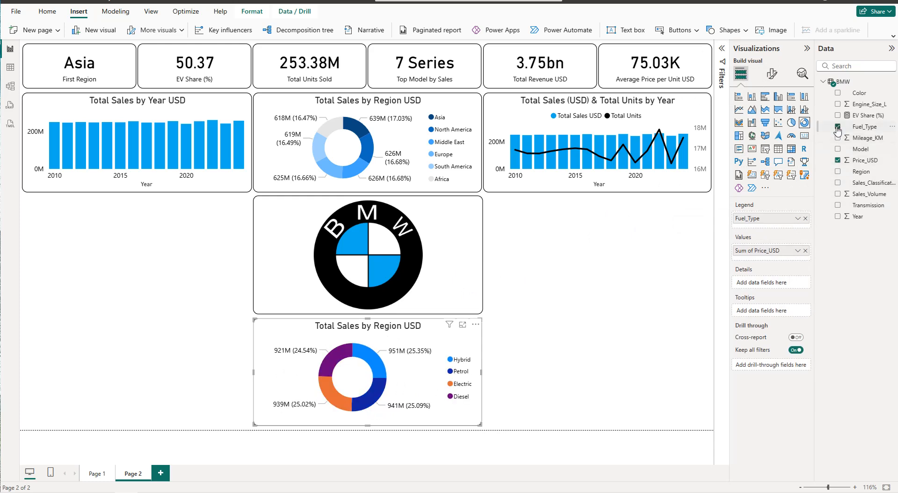
Replace "Region" with "Fuel Type" in the title of the copied donut chart
left_click(772, 73)
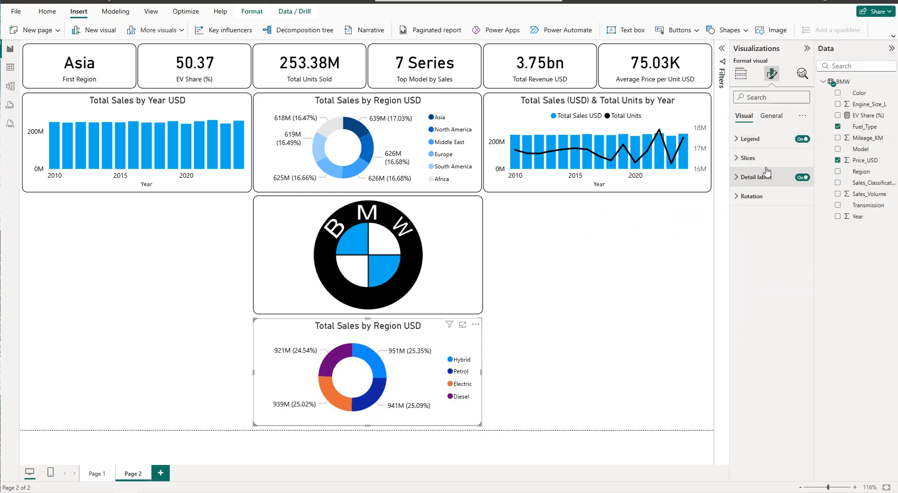
left_click(772, 120)
left_click(768, 158)
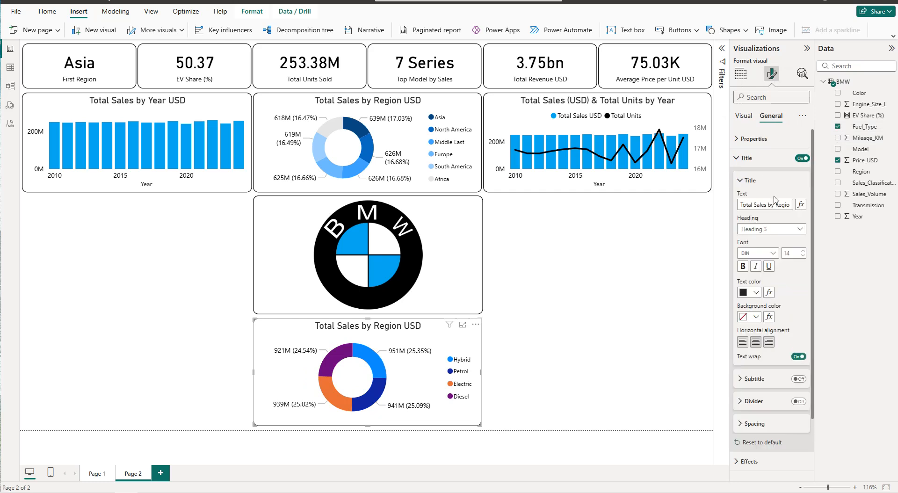
double_click(781, 205)
type("Fuel Type")
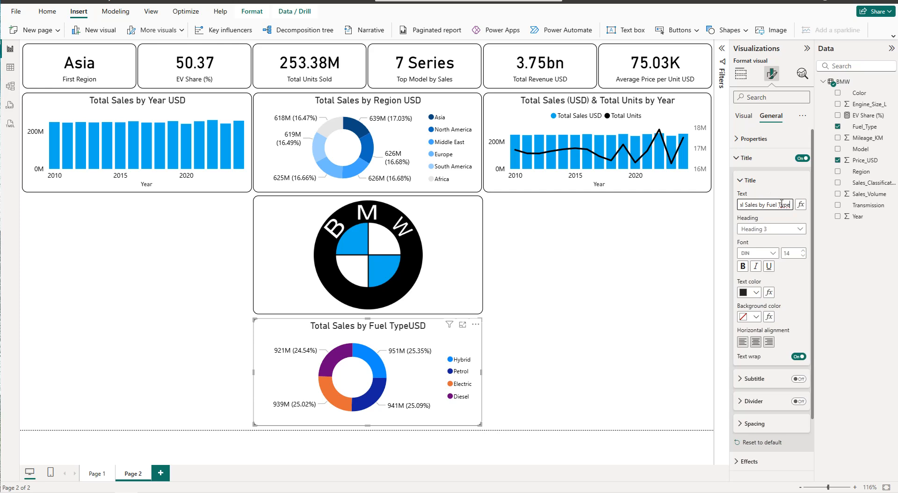
left_click(475, 345)
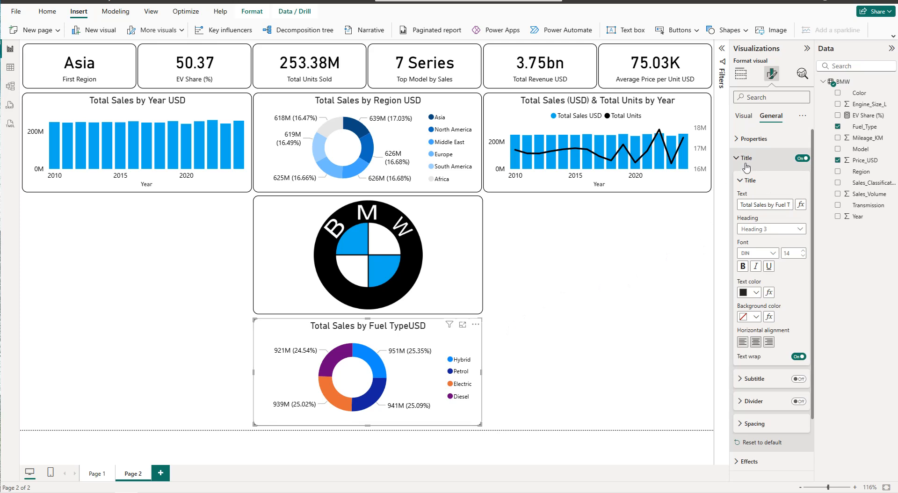
Recolor the Hybrid slice with the darkest theme blue and the Petrol slice with the medium-light theme blue
left_click(747, 117)
left_click(753, 157)
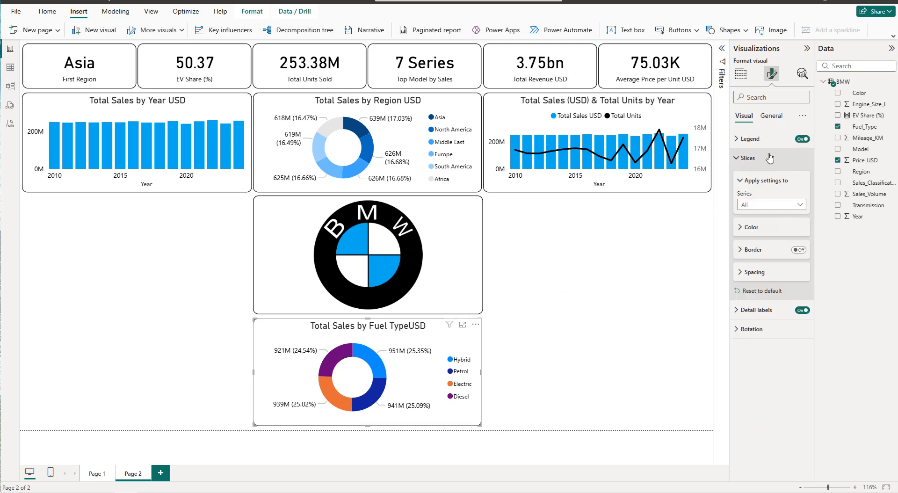
left_click(769, 233)
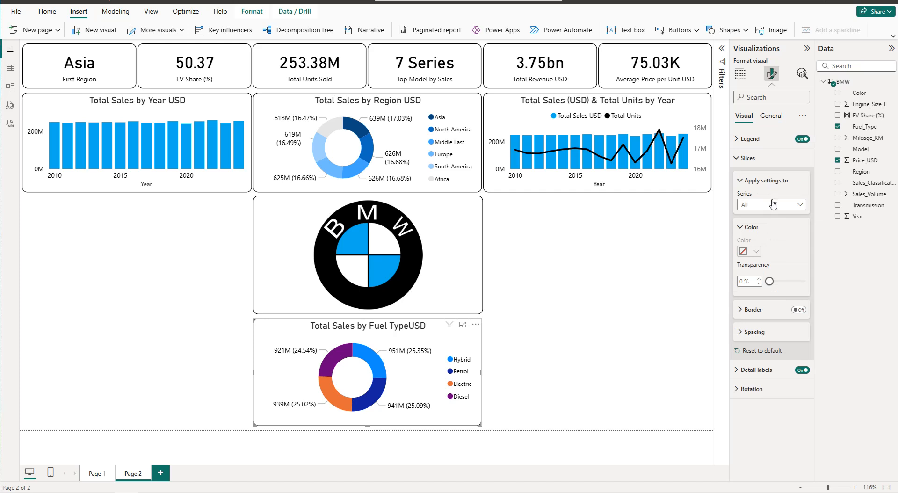
left_click(773, 205)
left_click(761, 232)
left_click(752, 251)
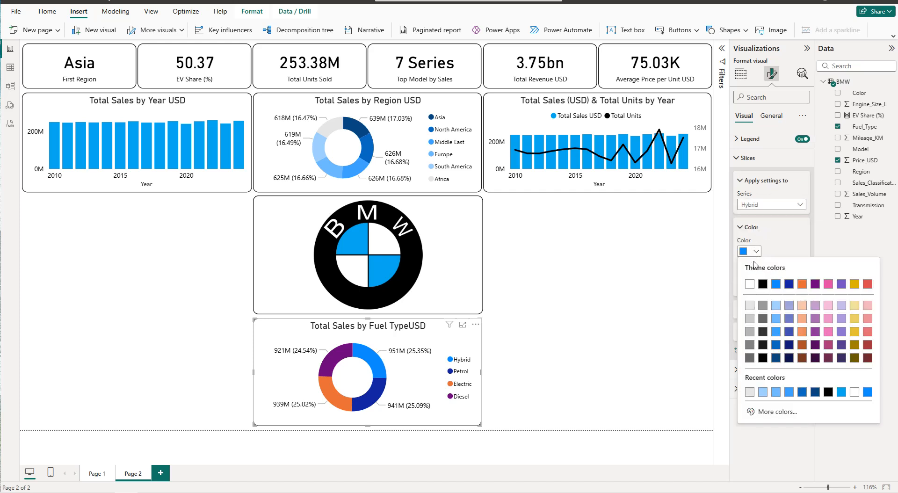
left_click(777, 298)
left_click(771, 205)
left_click(761, 242)
left_click(756, 252)
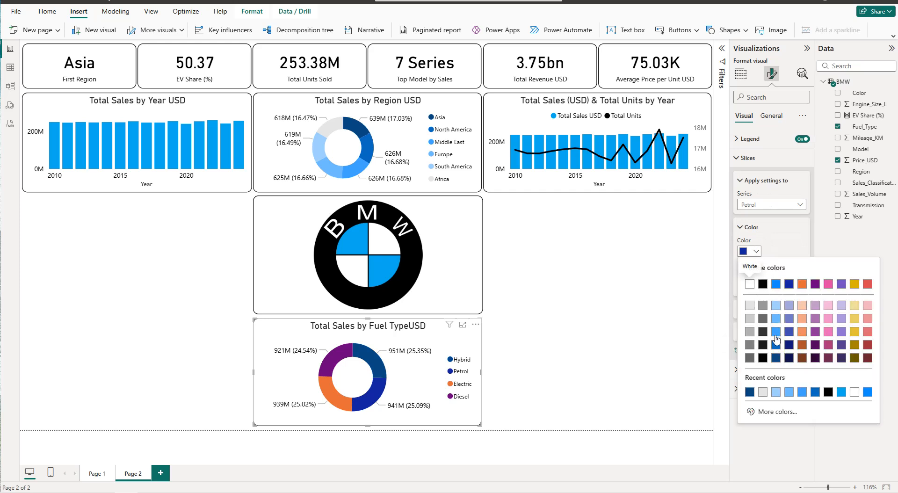
left_click(777, 329)
Recolor the Electric slice with the second-lightest theme blue and the Diesel slice with the lightest, and deselect the chart
left_click(772, 205)
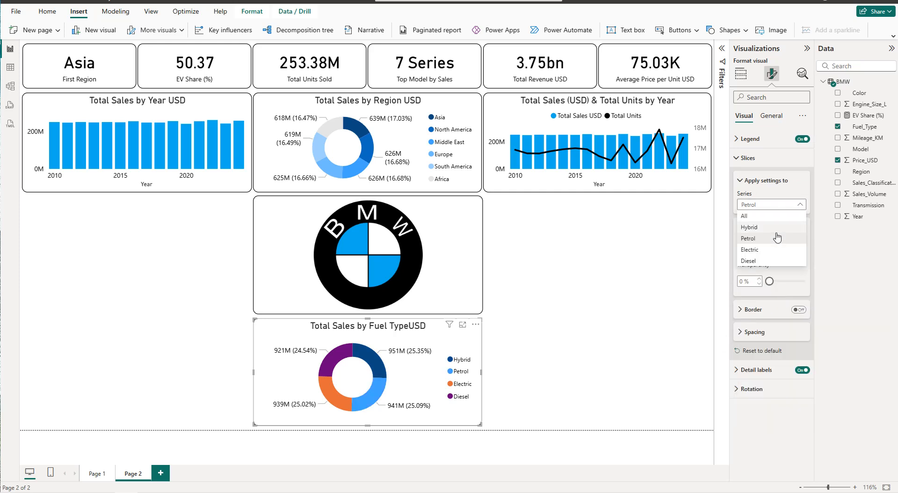
left_click(769, 252)
left_click(756, 252)
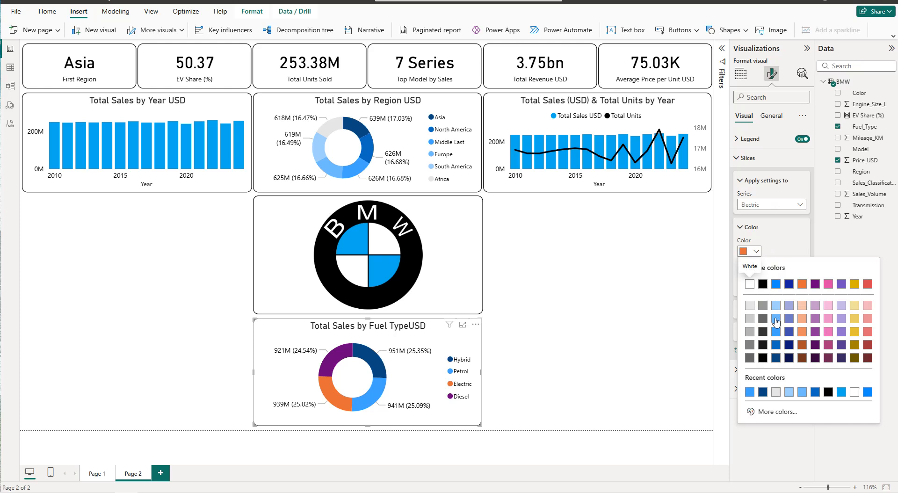
left_click(776, 322)
left_click(771, 205)
left_click(751, 260)
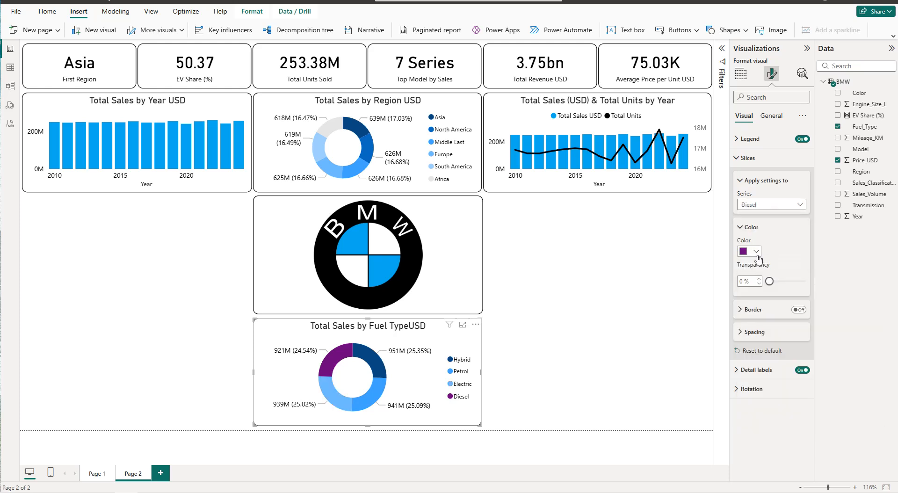
left_click(756, 251)
left_click(777, 307)
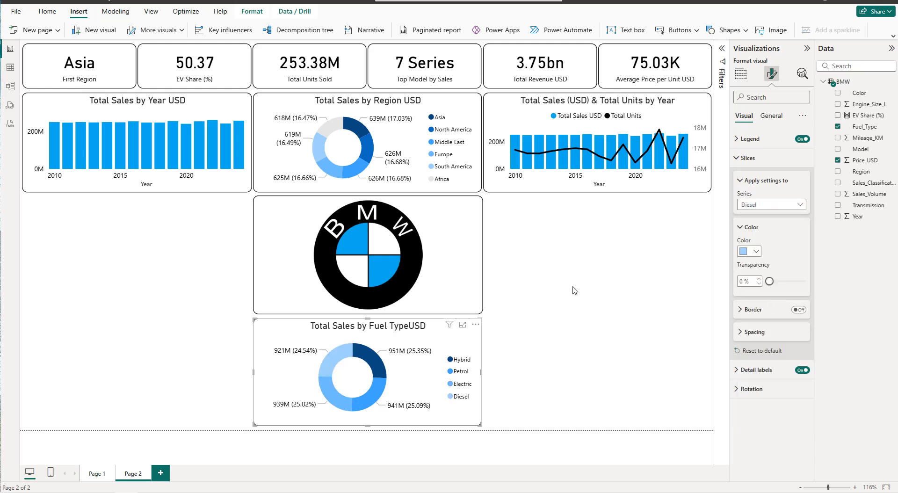
left_click(540, 316)
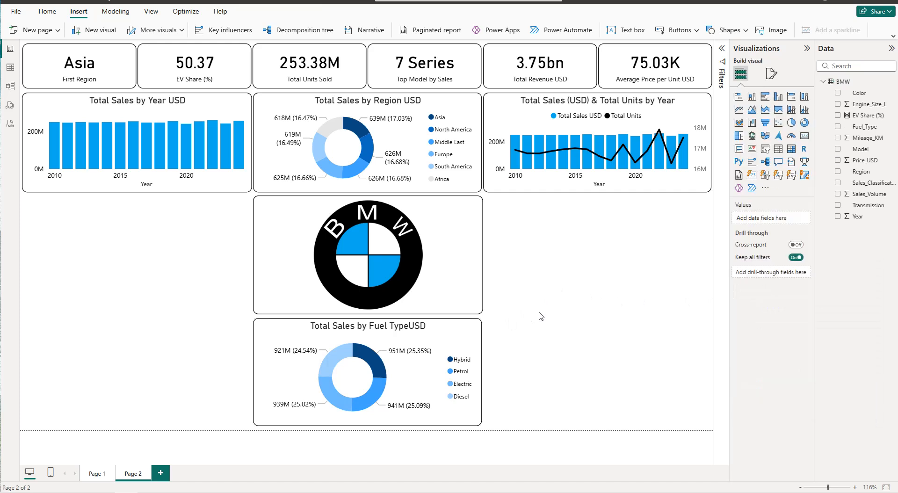
Insert the missing space in the fuel type donut's title so it reads "Total Sales by Fuel Type USD", and deselect the chart
left_click(445, 345)
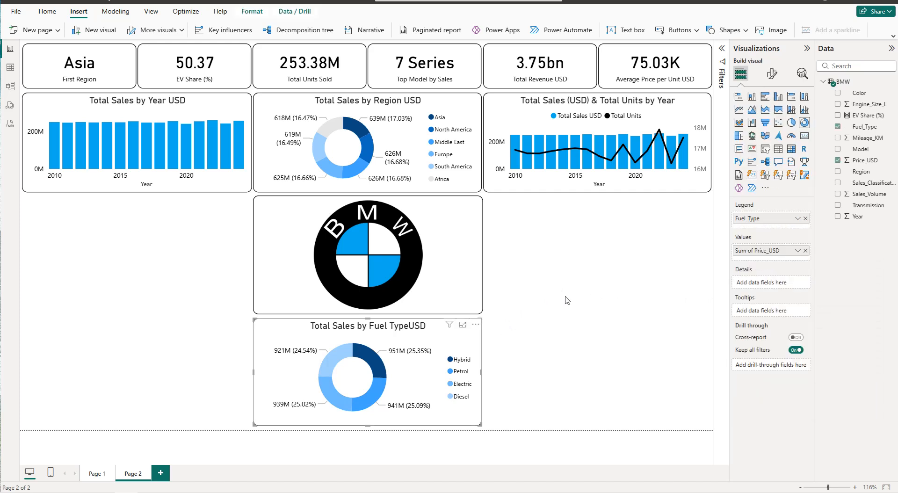
left_click(772, 75)
left_click(771, 116)
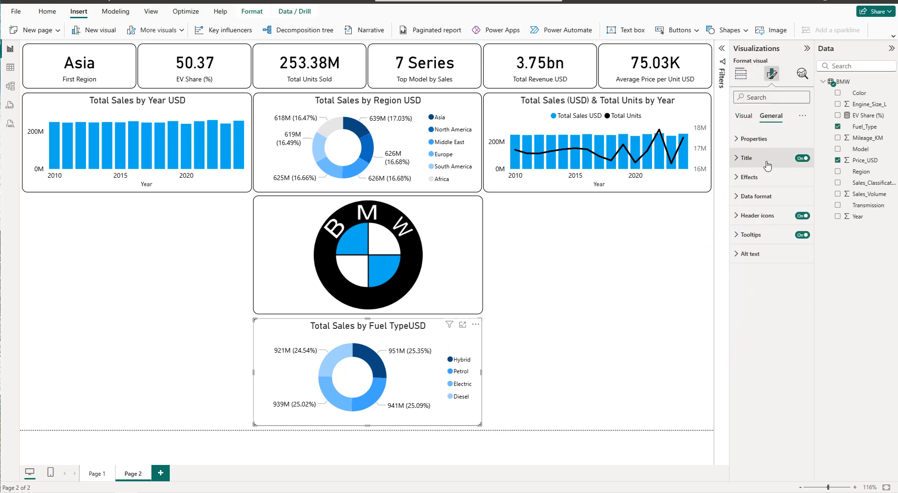
left_click(768, 158)
left_click(785, 200)
key("Right")
key("Right")
key("Right")
key("Right")
key("Right")
key("Right")
key("Right")
key("Right")
key("Right")
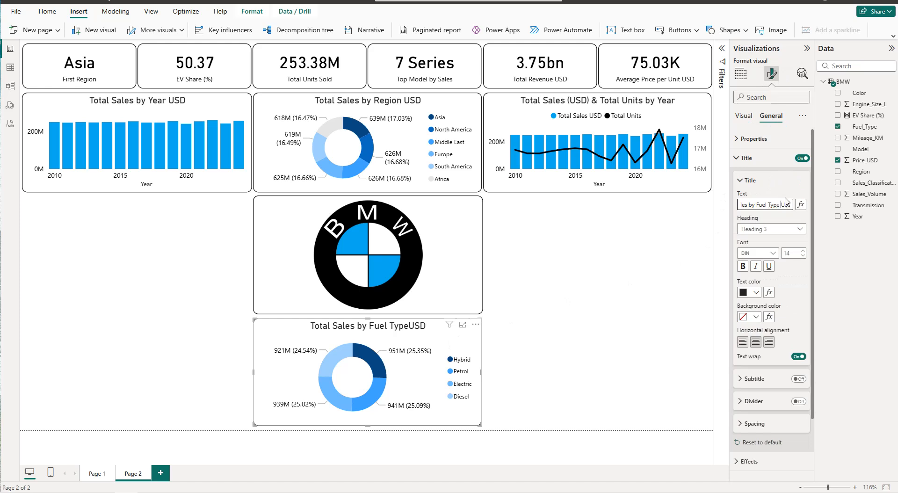
left_click(556, 242)
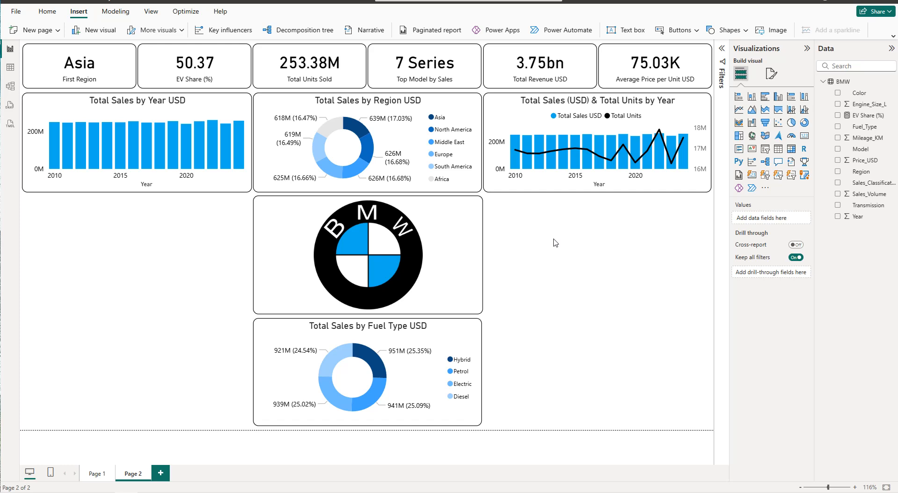
Add a treemap beside the BMW logo with Model as the category and Price_USD as the values
left_click(739, 136)
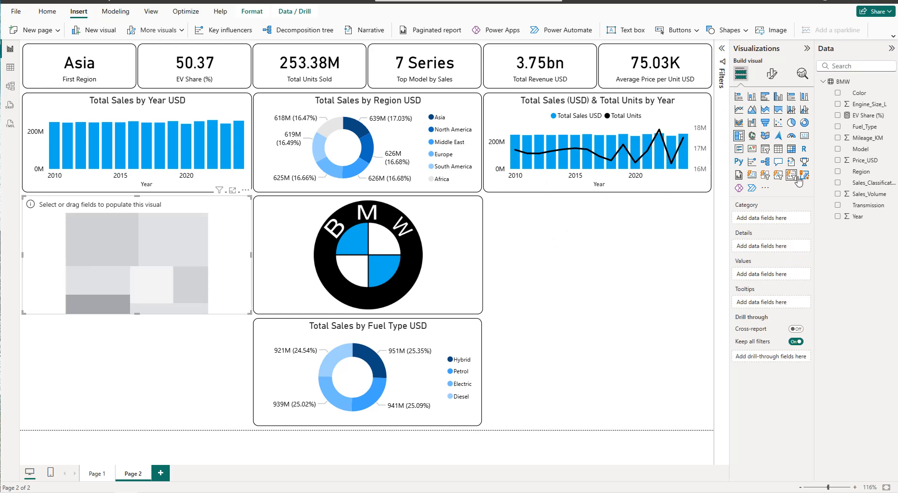
left_click(837, 150)
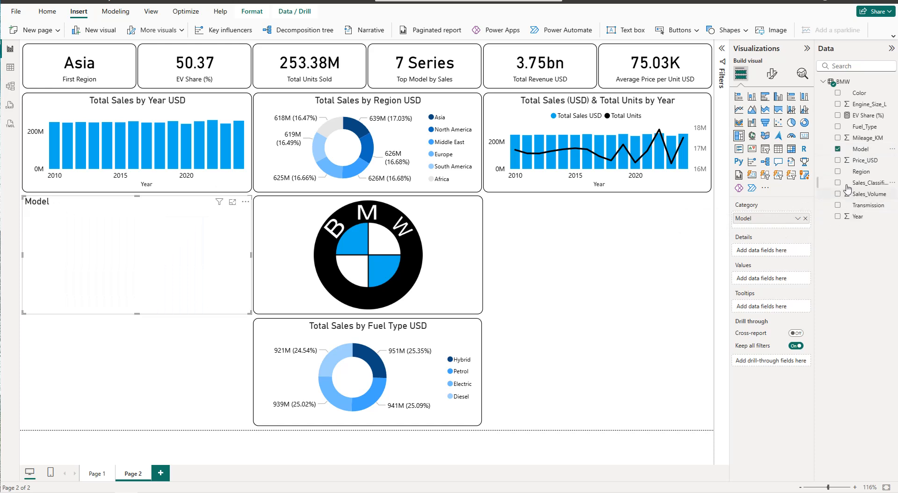
left_click(838, 161)
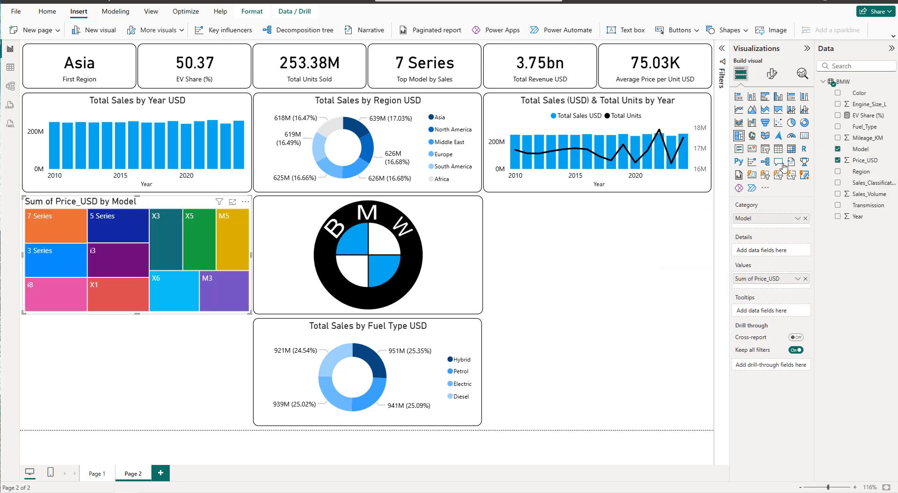
Turn on the treemap's visual border and set its rounded corners to 10 px
left_click(773, 74)
left_click(776, 119)
left_click(779, 186)
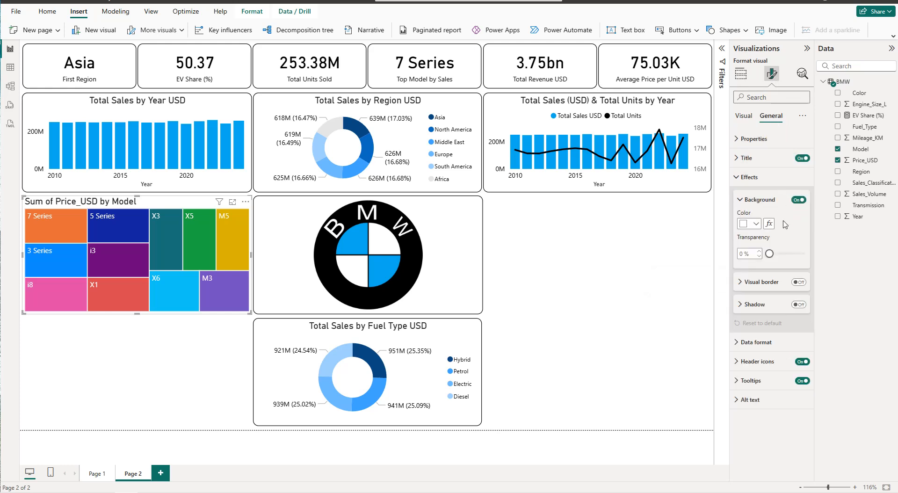
left_click(798, 282)
left_click(760, 285)
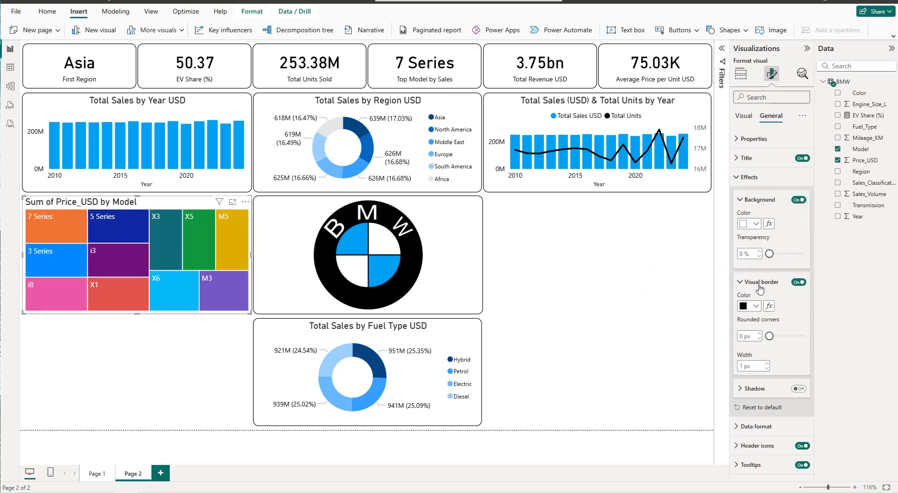
left_click(742, 335)
type("10")
key("Return")
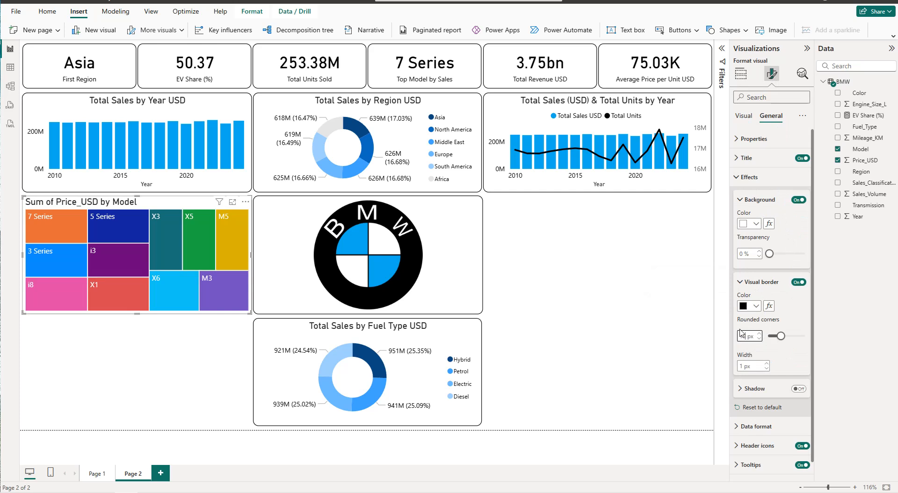
left_click(752, 282)
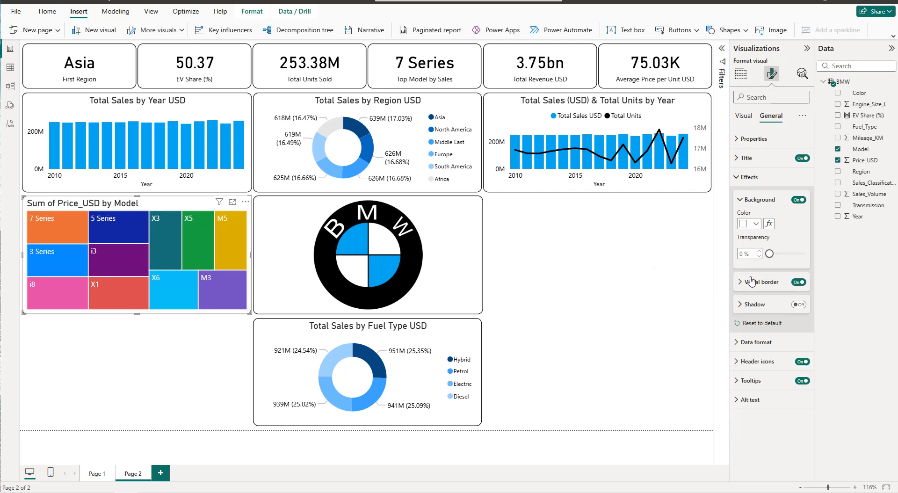
Retitle the treemap "Models by Total Sales USD", center the title and color it black
left_click(751, 158)
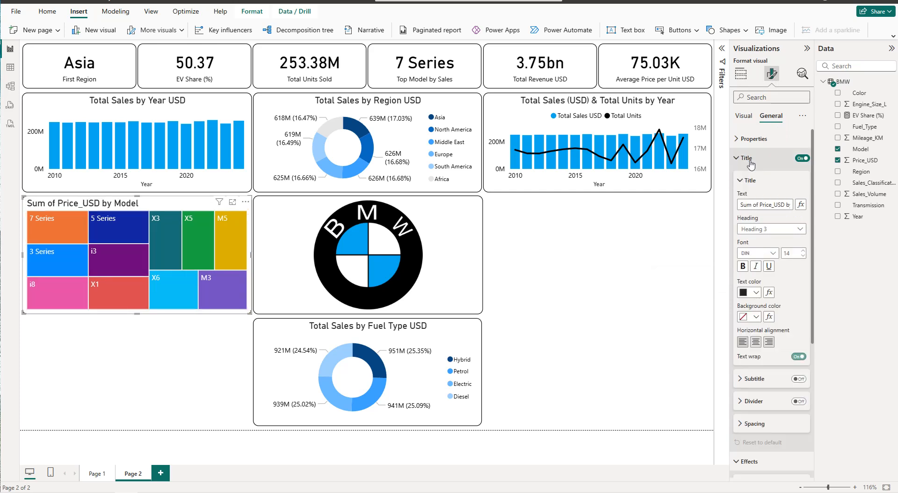
triple_click(762, 206)
type("Models by T")
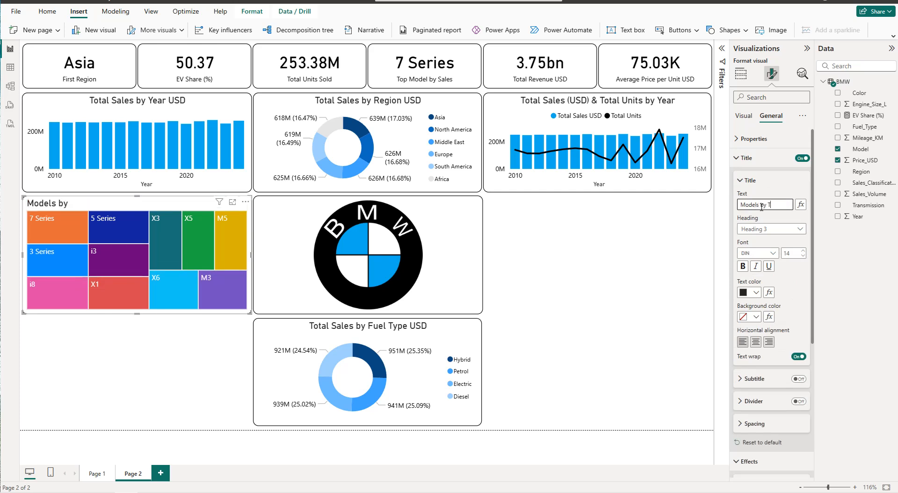
type("otal Sales USD")
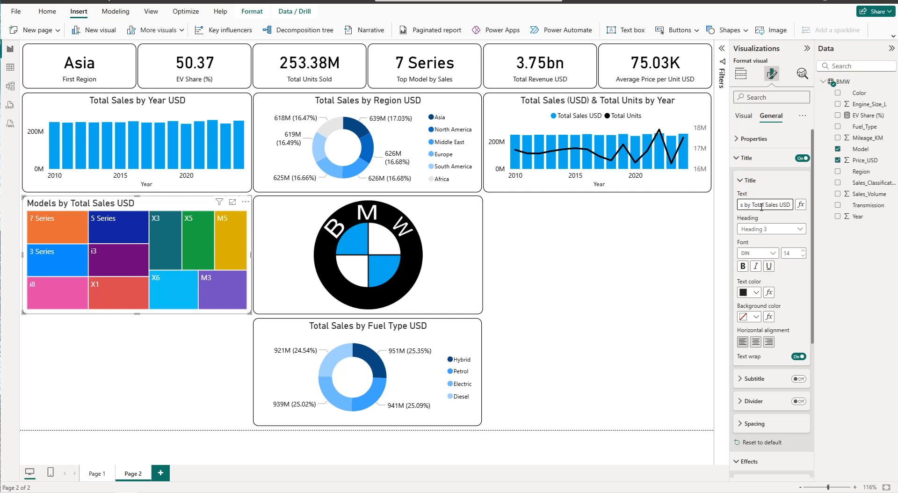
left_click(755, 342)
left_click(755, 293)
left_click(762, 325)
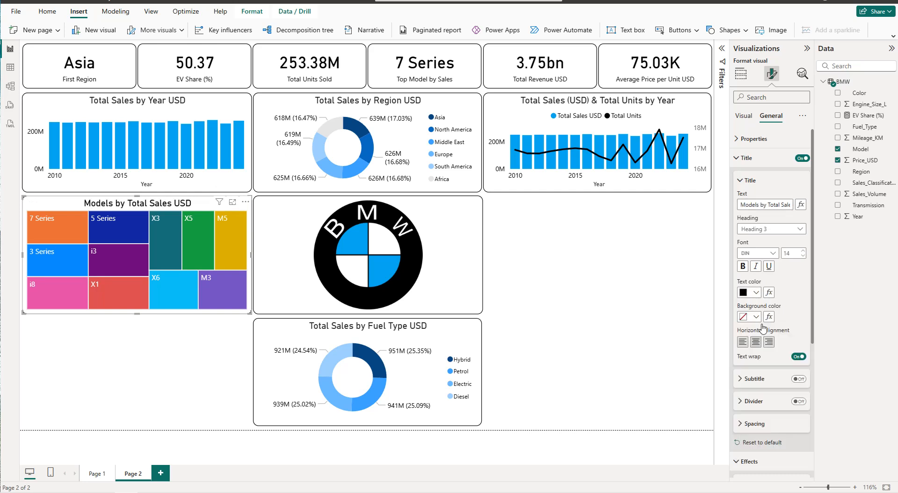
left_click(753, 157)
Color the model treemap's tiles with a light-to-dark blue gradient based on the count of Model, and deselect the chart
left_click(745, 118)
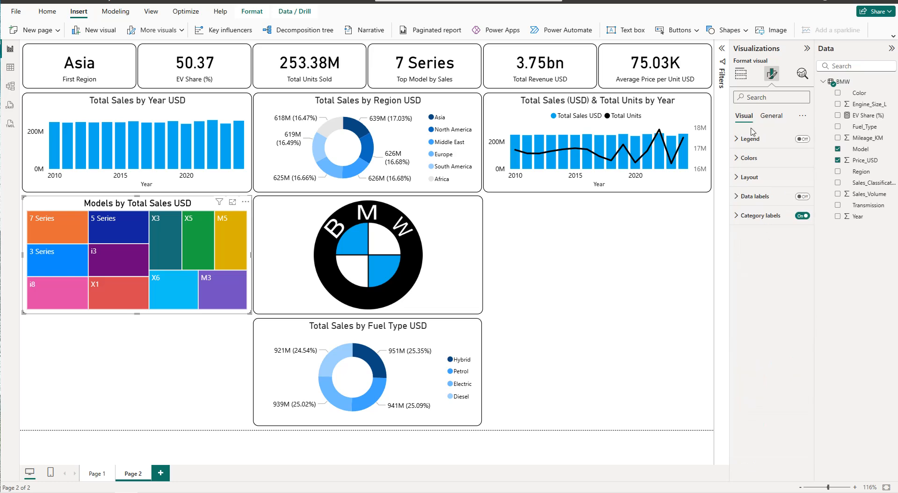
left_click(760, 158)
left_click(743, 189)
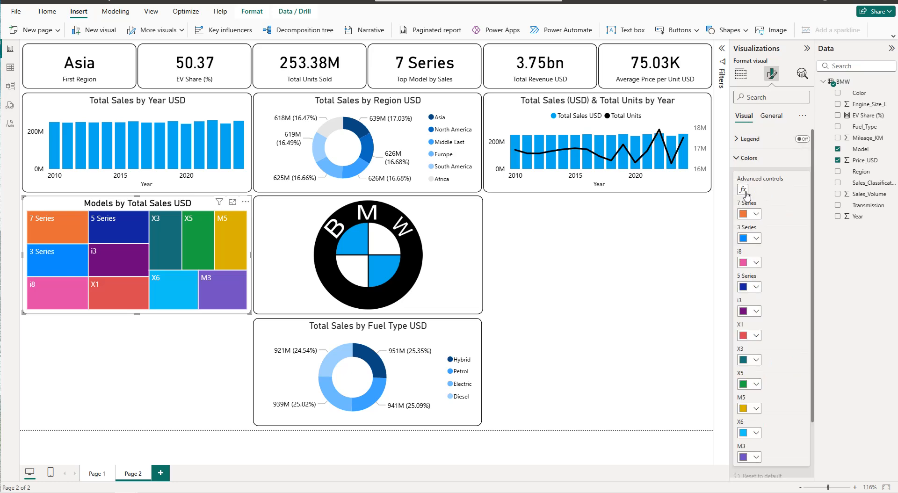
left_click(332, 142)
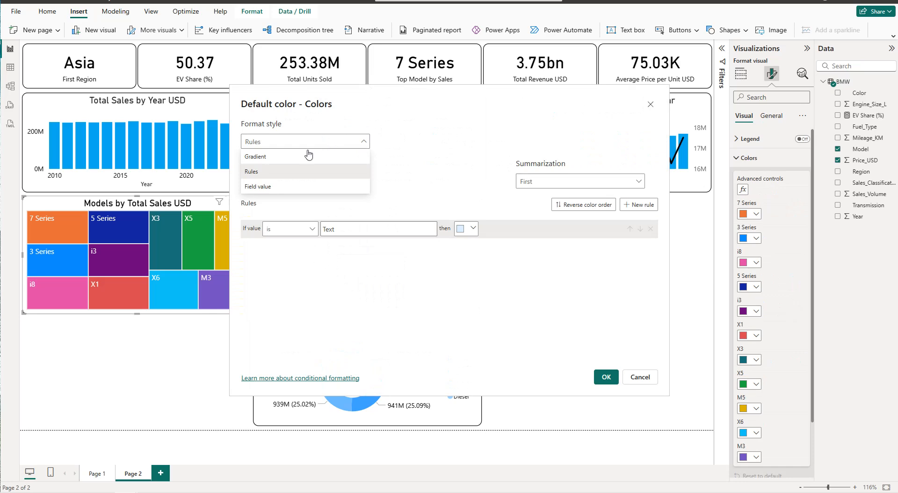
left_click(295, 157)
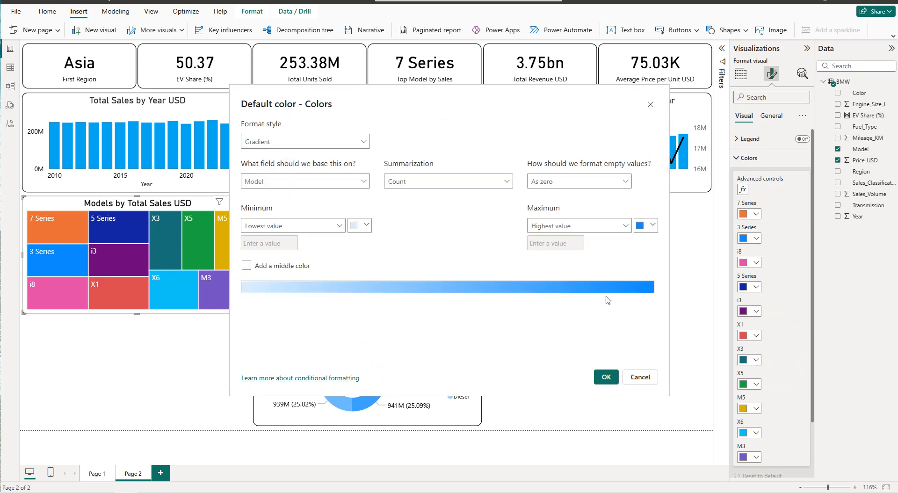
left_click(606, 377)
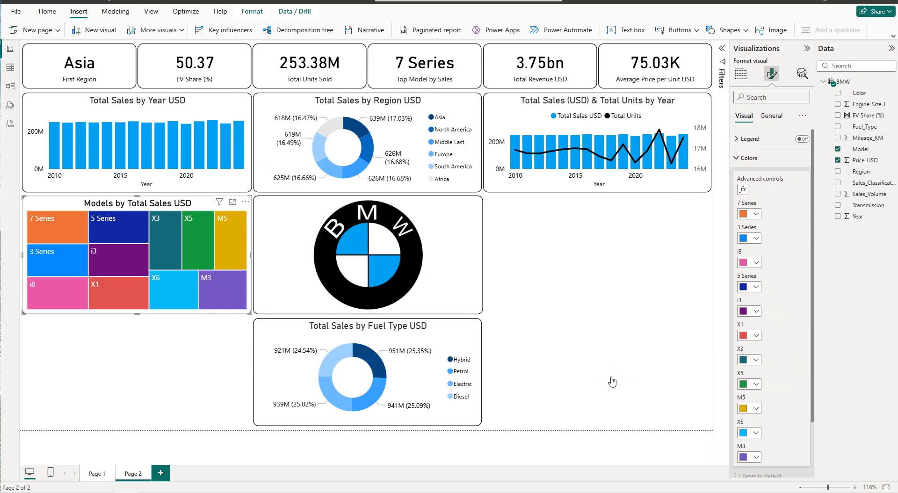
left_click(90, 324)
Duplicate the model treemap and fit the copy on the other side of the BMW logo, beneath the sales and units combo chart
left_click(68, 207)
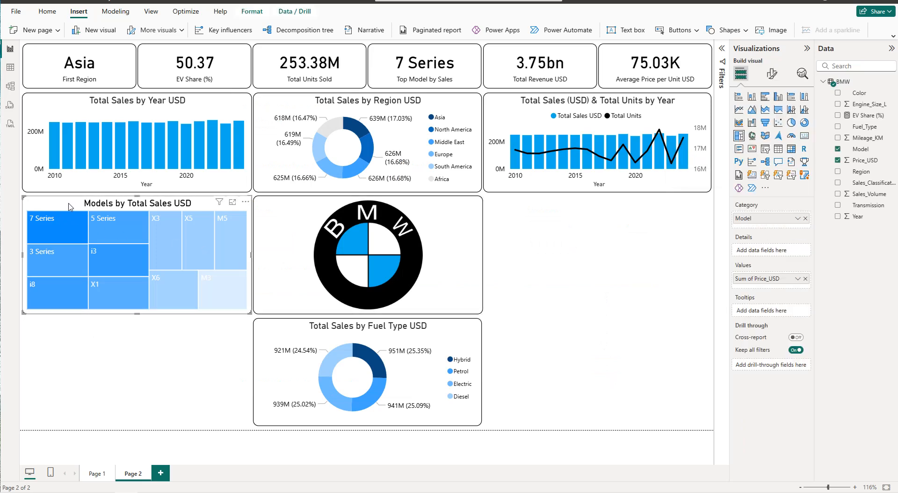
key("ctrl+c")
key("ctrl+v")
left_click_drag(75, 209, 527, 203)
left_click_drag(483, 254, 487, 254)
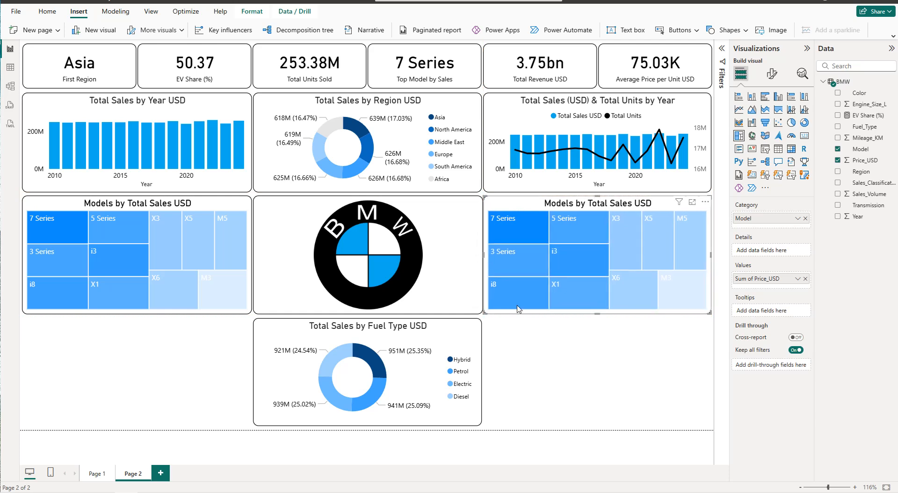
Narrow the BMW logo's frame slightly on the side facing the copied treemap, and deselect it
left_click(477, 284)
left_click_drag(483, 259, 481, 259)
left_click(512, 331)
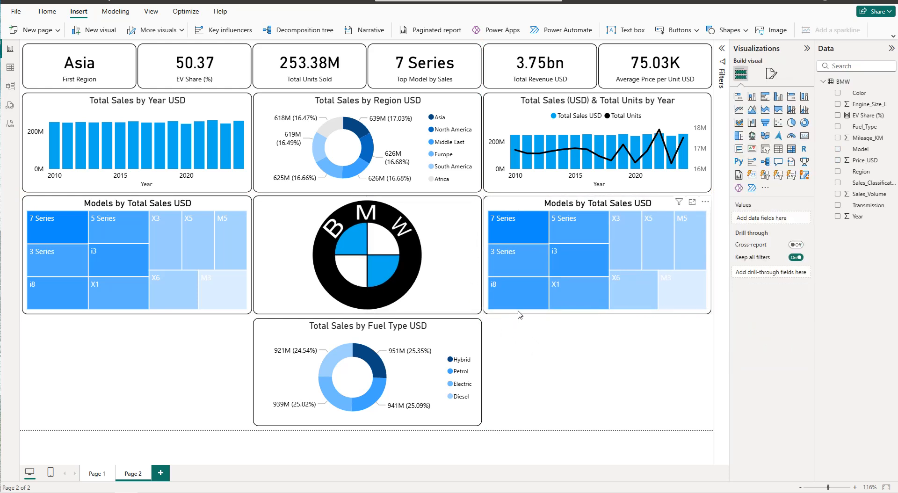
Replace Price_USD with Sales_Volume as the copied treemap's values and turn on its data labels
left_click(519, 314)
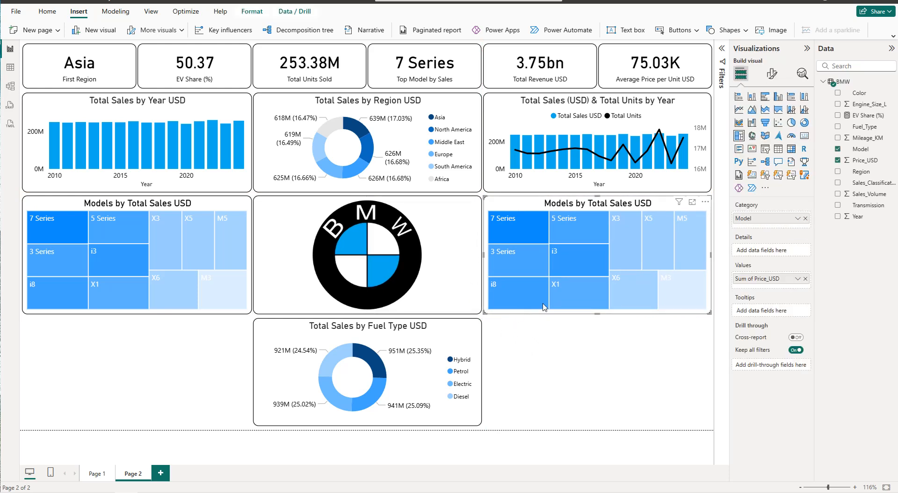
left_click(805, 278)
left_click(837, 194)
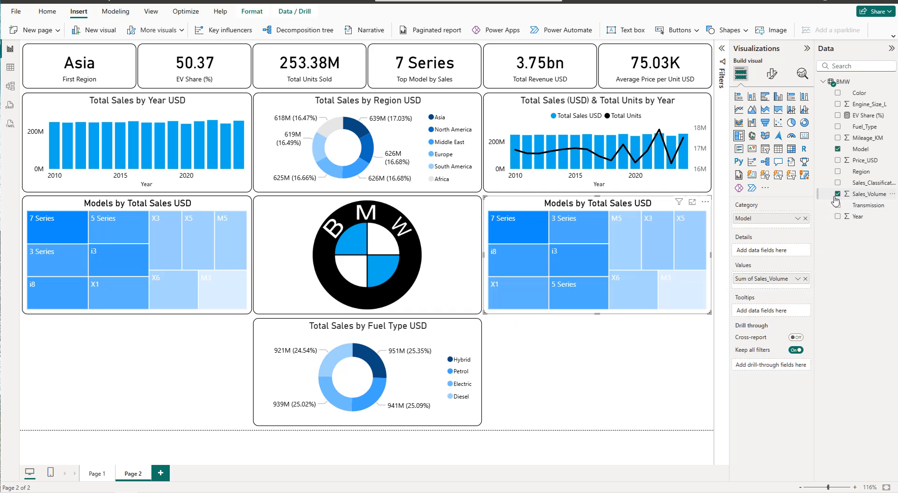
left_click(771, 73)
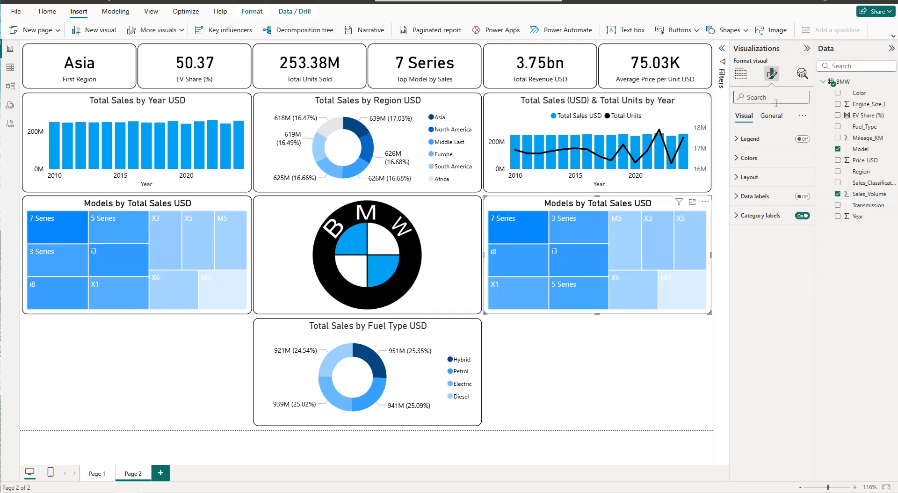
left_click(802, 197)
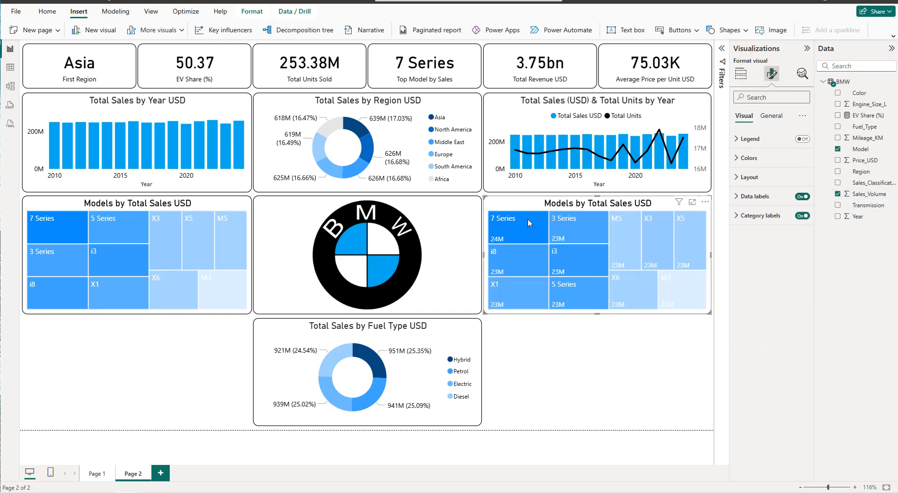